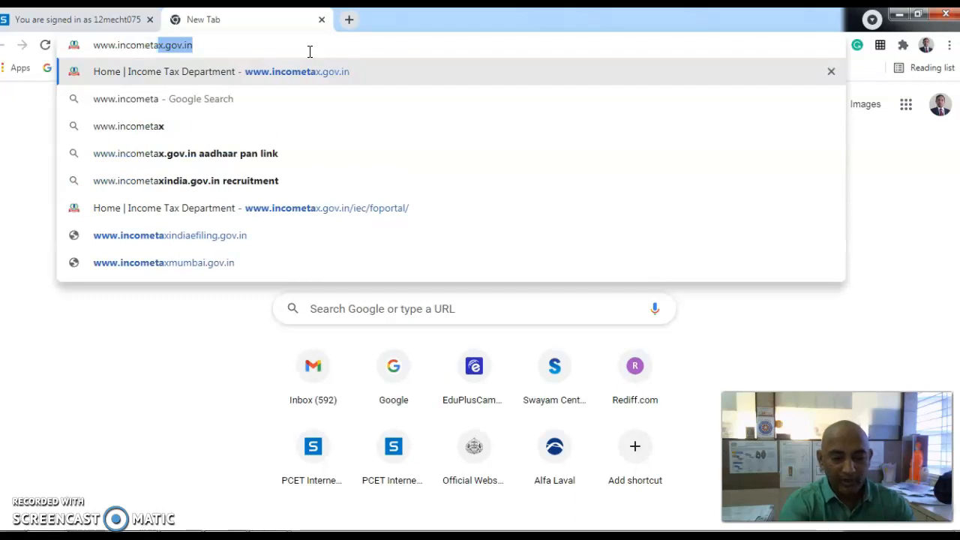
type("x")
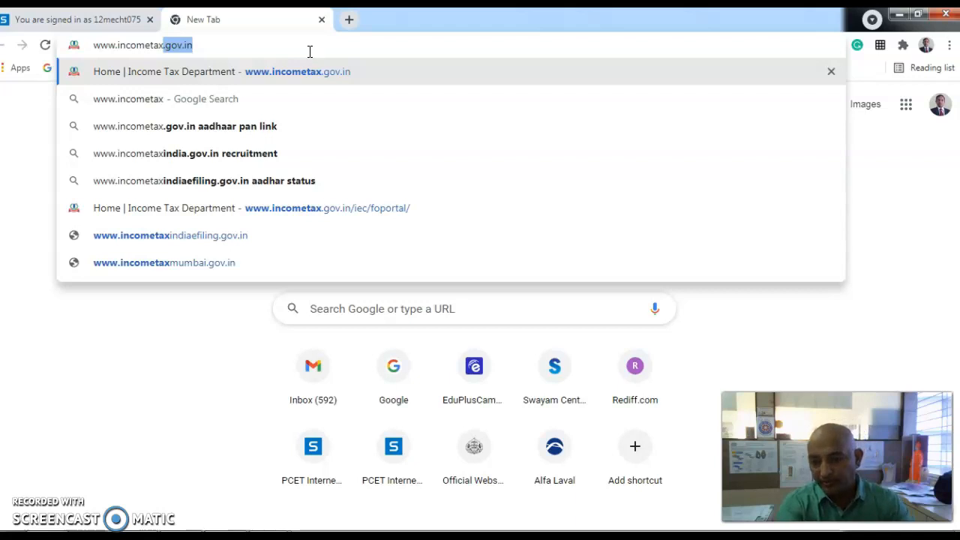
key("Return")
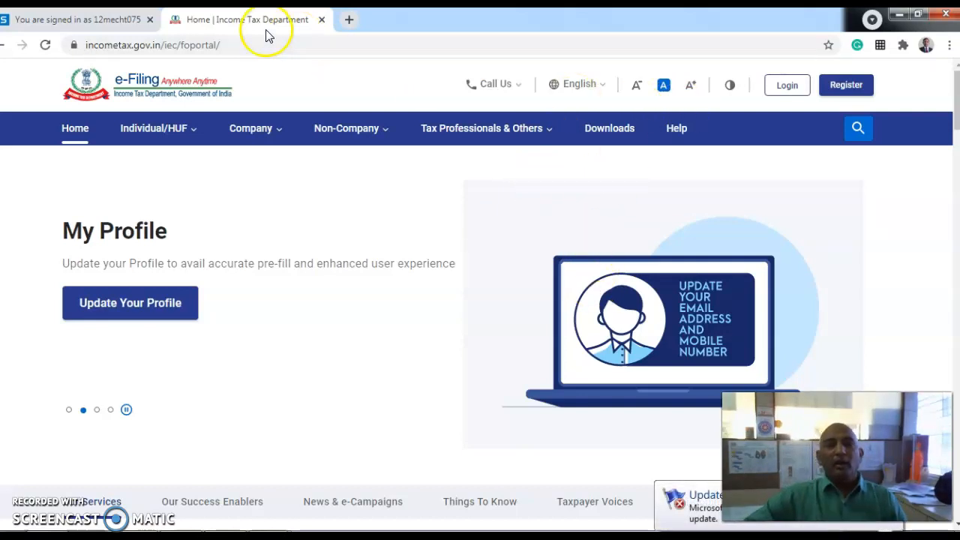
- Open the e-Filing login and submit your PAN as the User ID
left_click(785, 88)
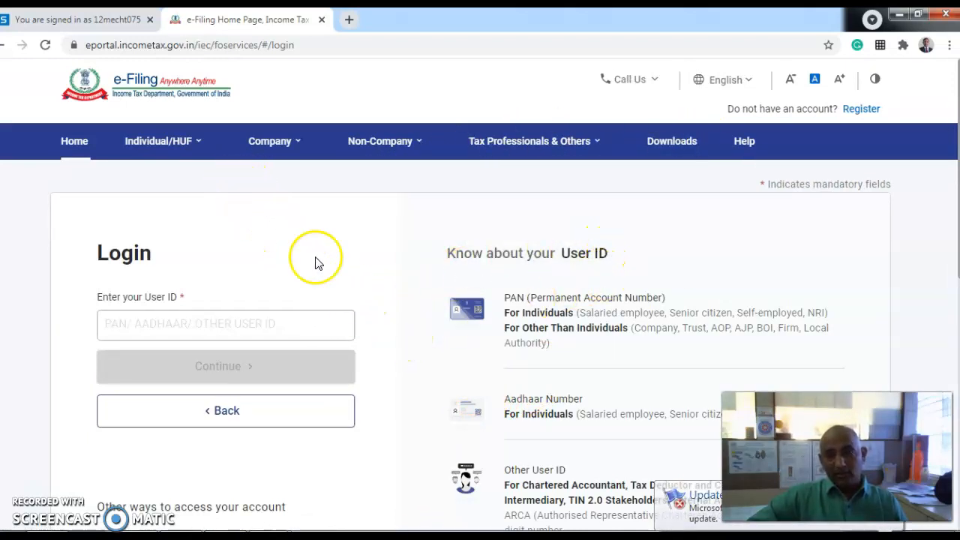
left_click(257, 318)
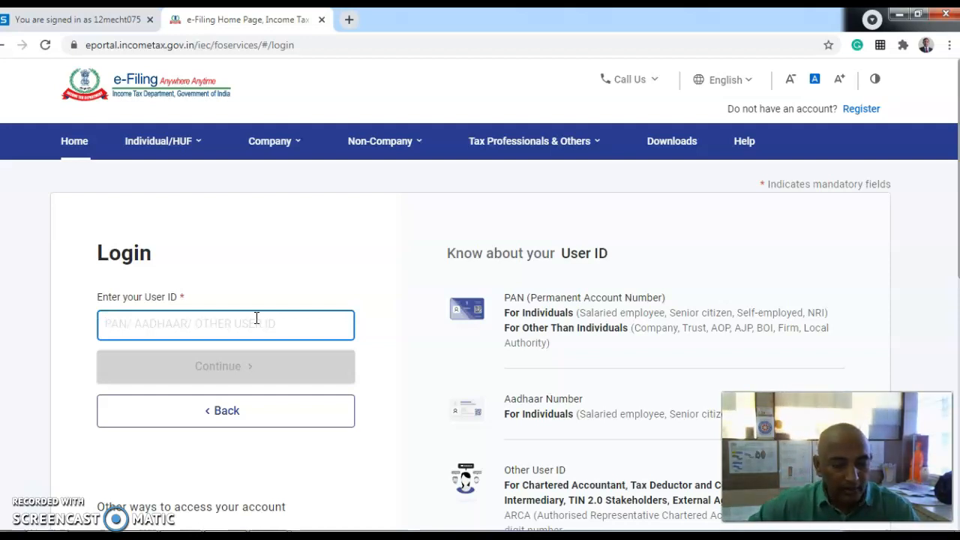
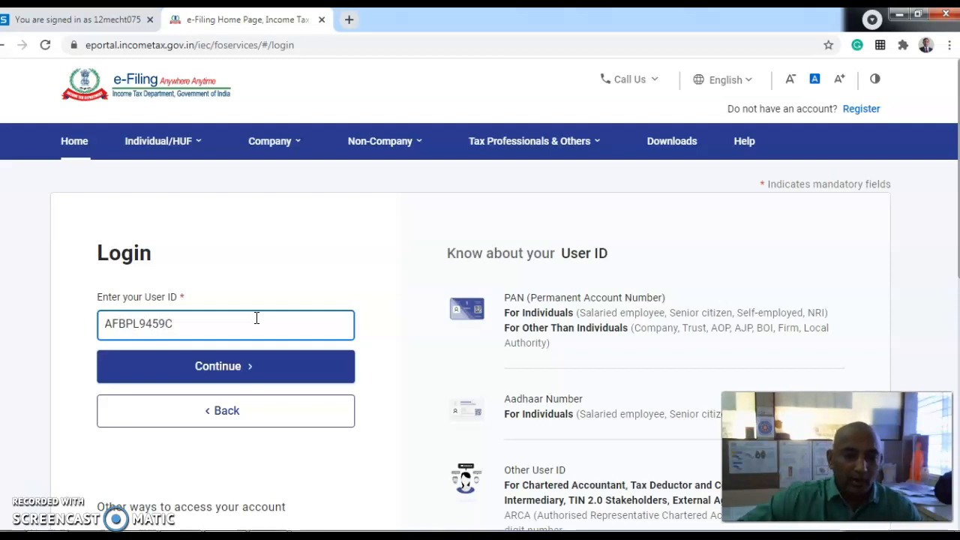
left_click(251, 364)
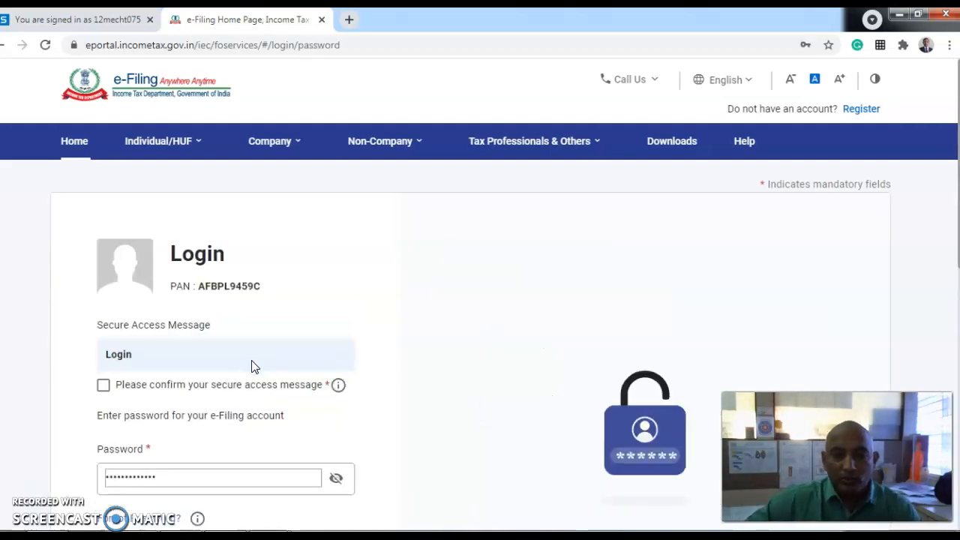
- Confirm the secure access message and continue past the password page
scroll(252, 365, "down", 2)
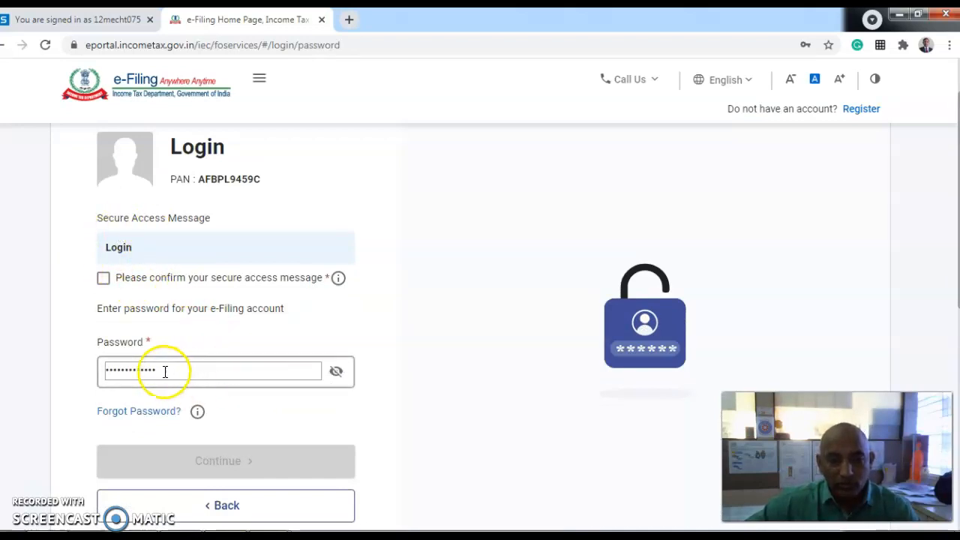
left_click(105, 279)
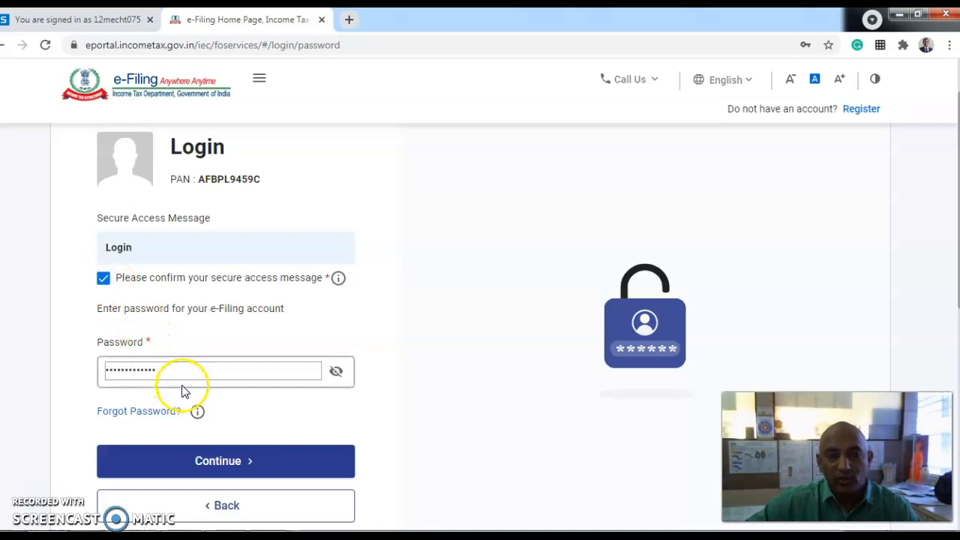
left_click(246, 463)
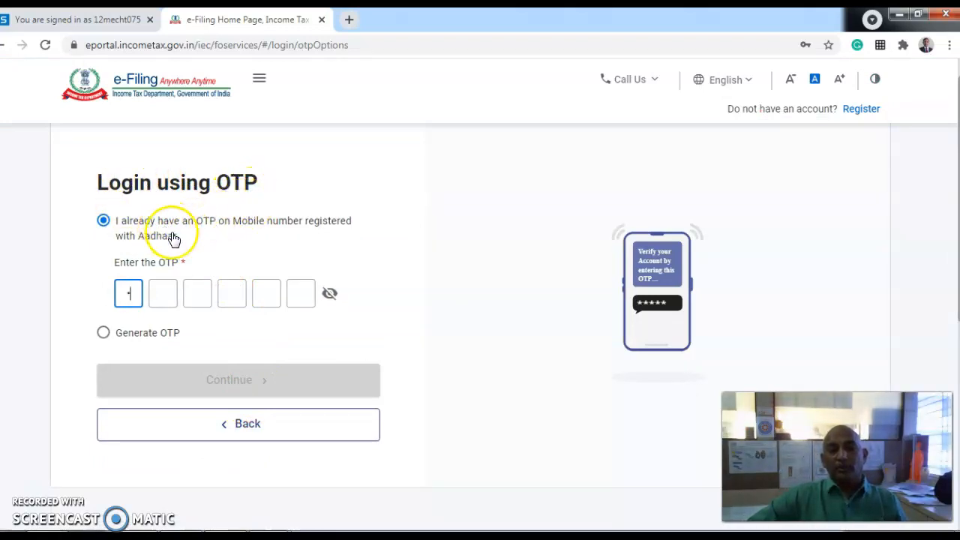
- Log in with an Aadhaar OTP sent to the registered mobile, after giving Aadhaar consent
left_click(103, 333)
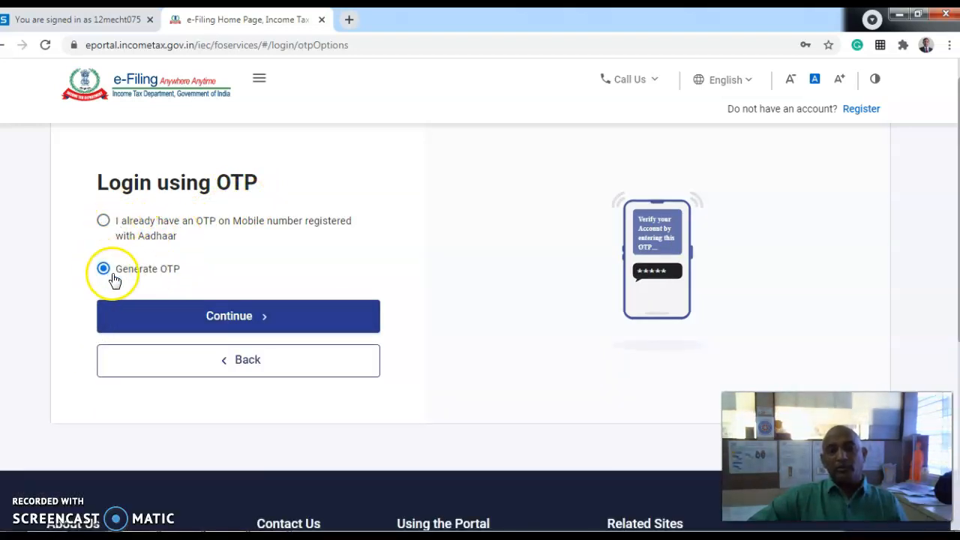
left_click(216, 323)
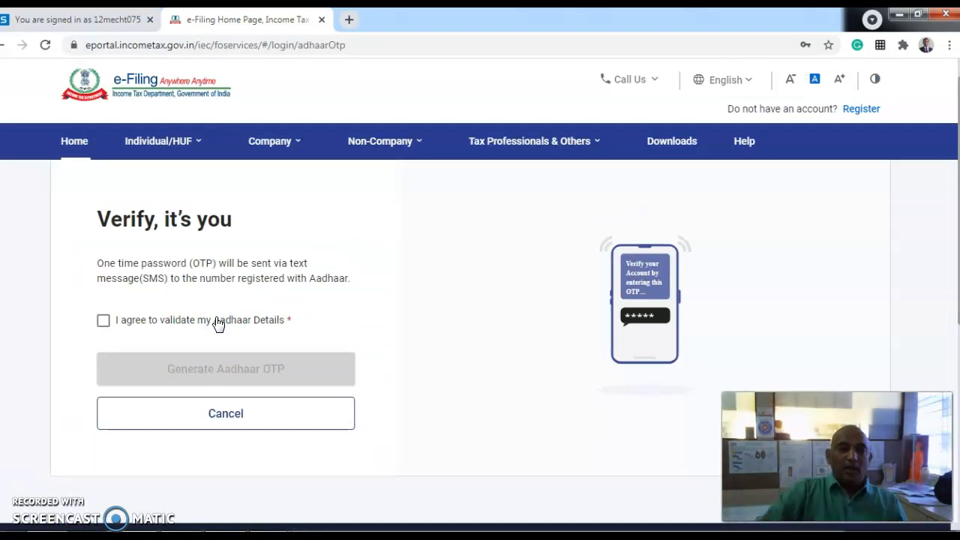
left_click(105, 322)
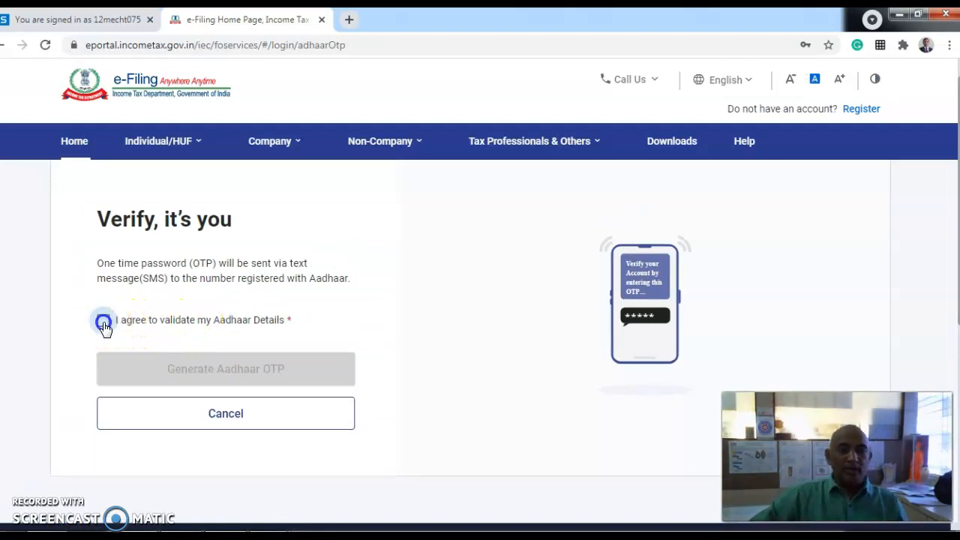
left_click(201, 369)
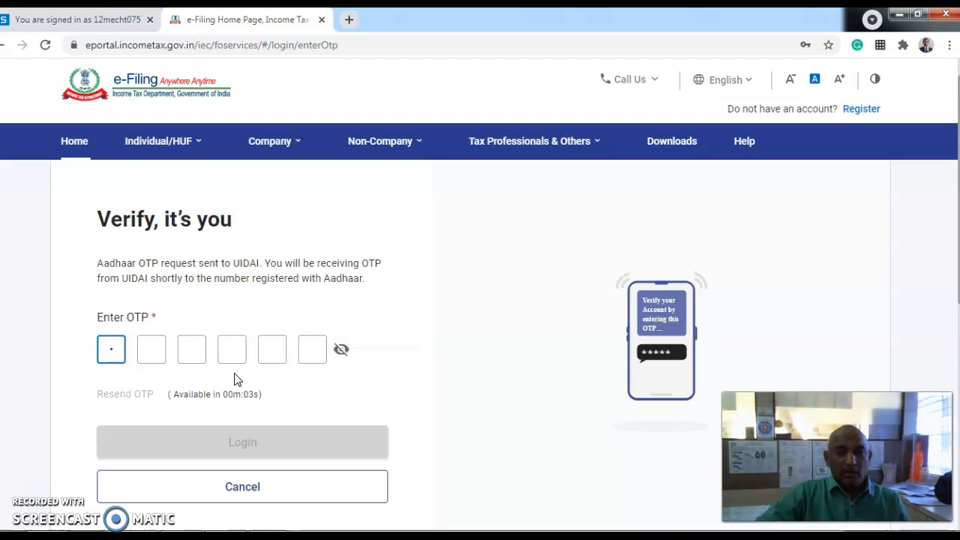
key("BackSpace")
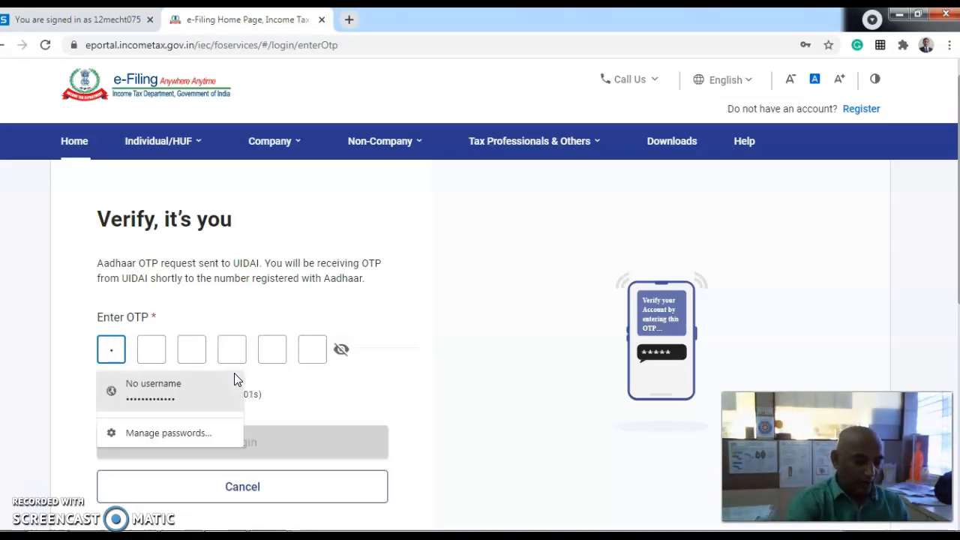
type("•")
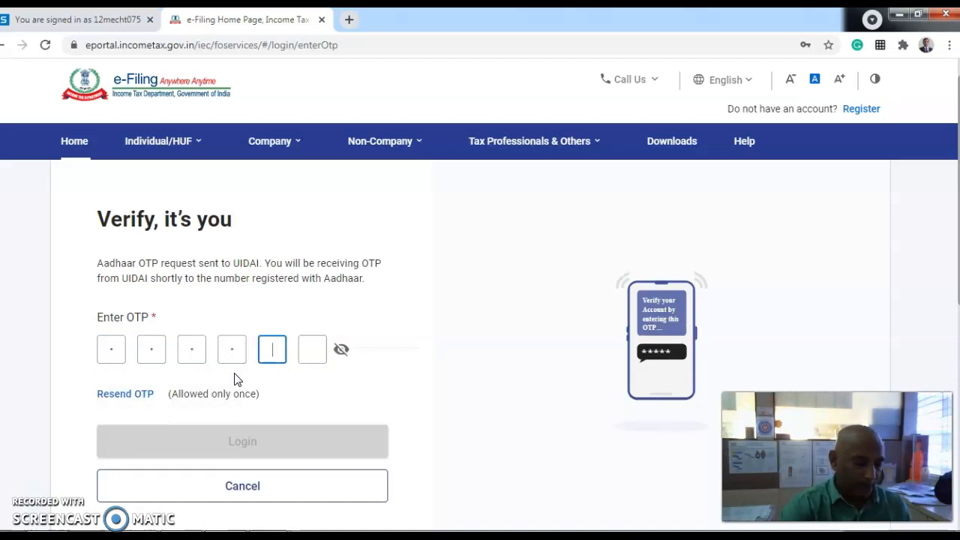
type("••")
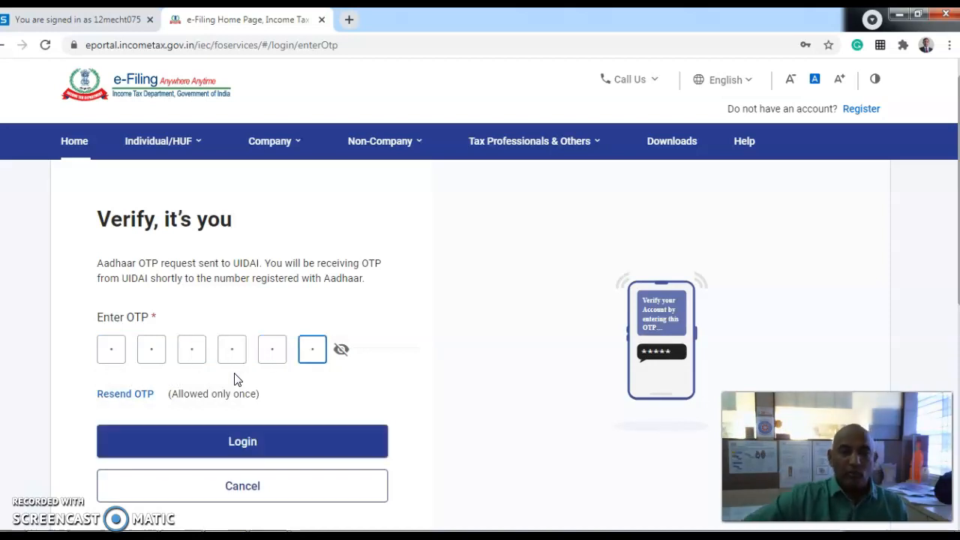
left_click(259, 442)
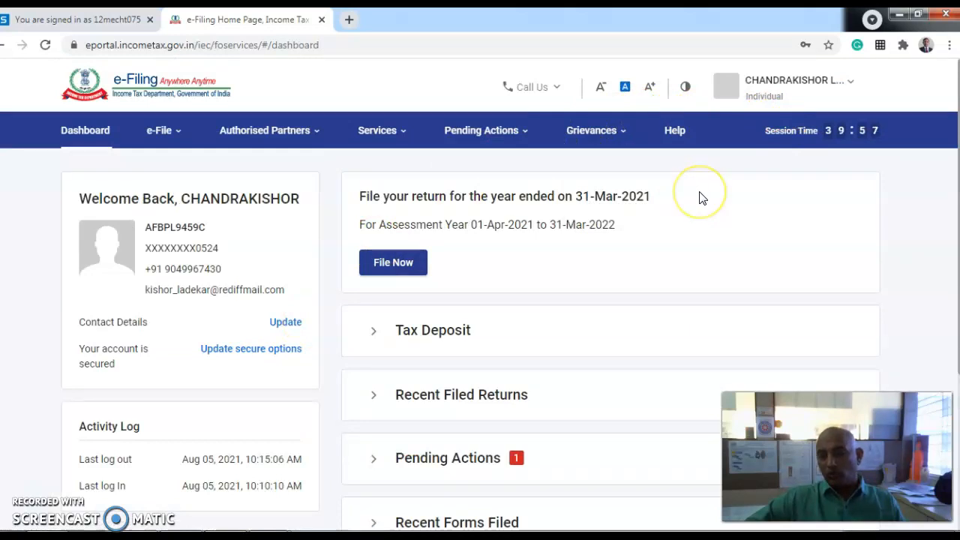
left_click(701, 241)
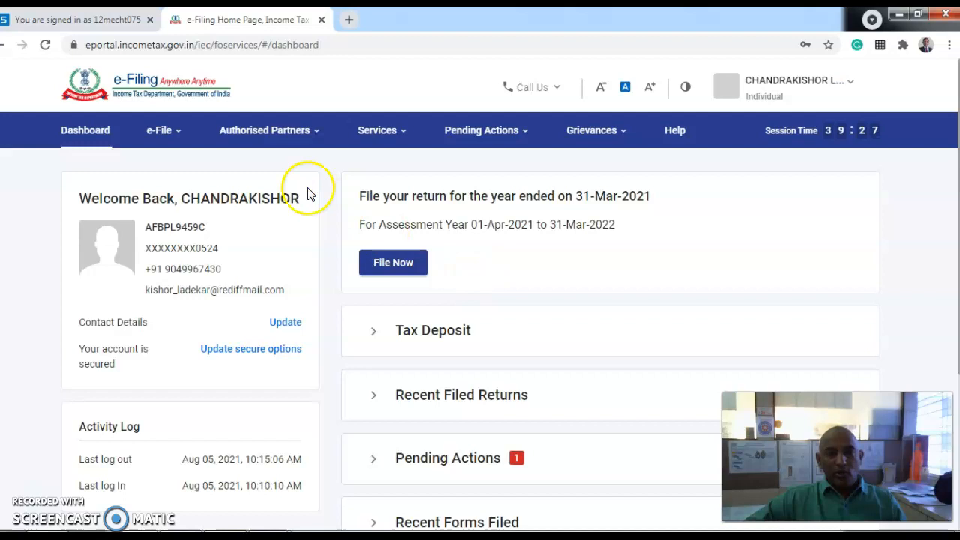
mouse_move(416, 186)
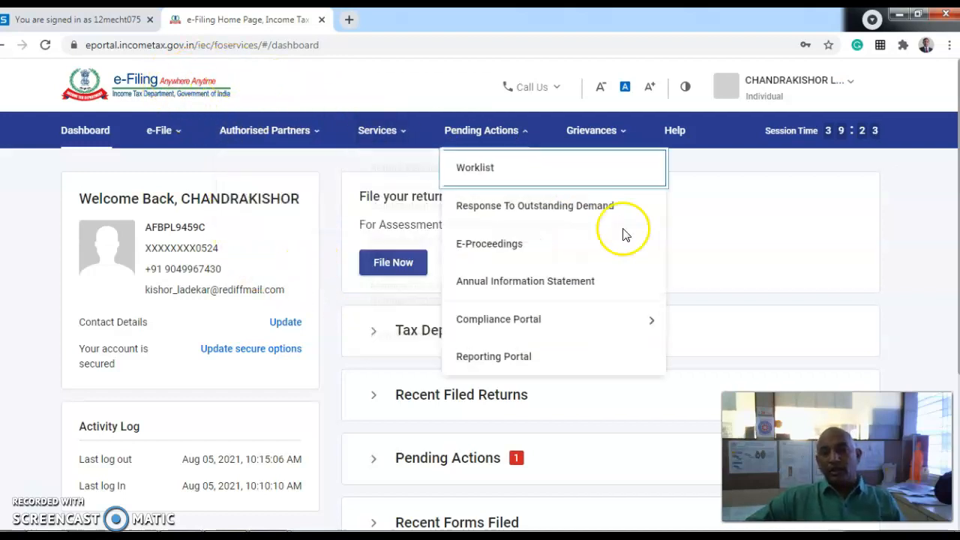
- Open the Contact Details update page and review the mobile, email and address fields
left_click(287, 324)
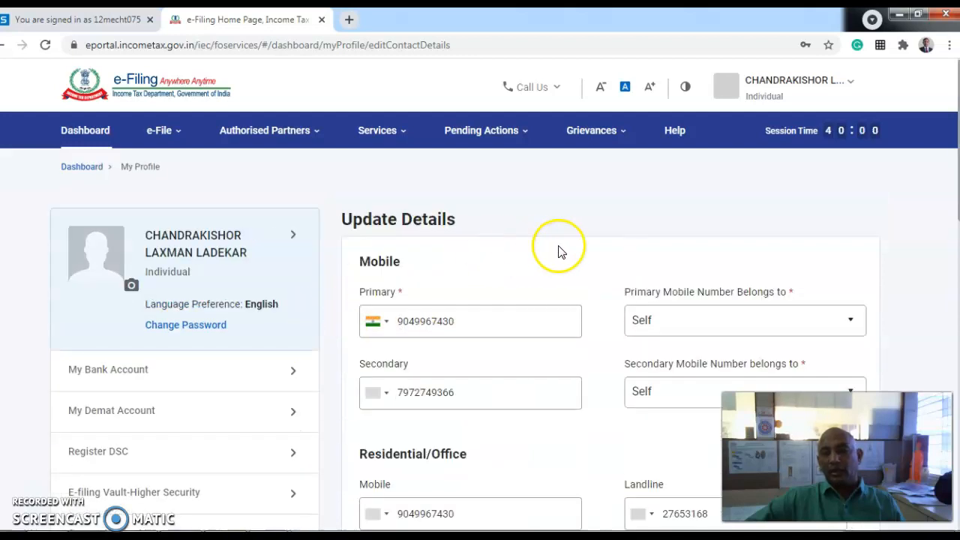
scroll(518, 327, "down", 2)
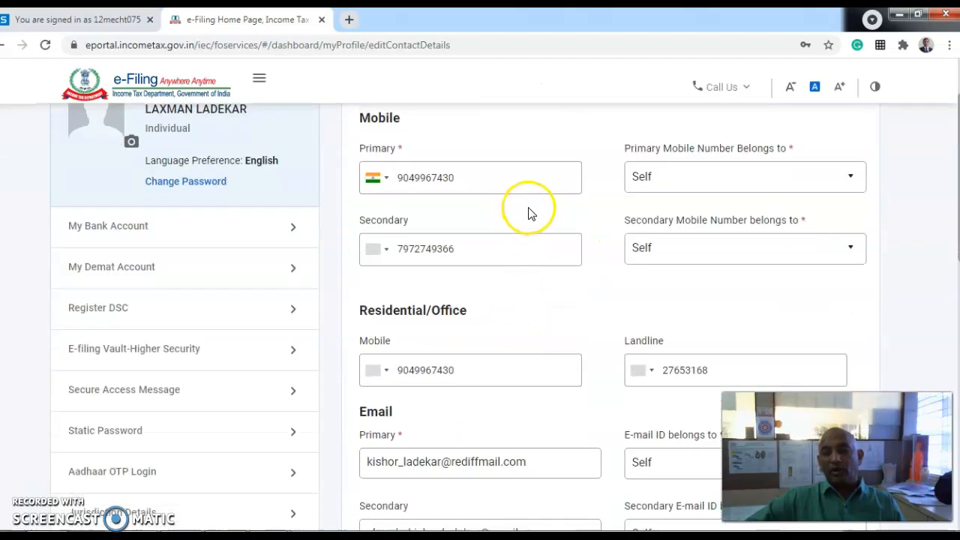
scroll(557, 369, "down", 3)
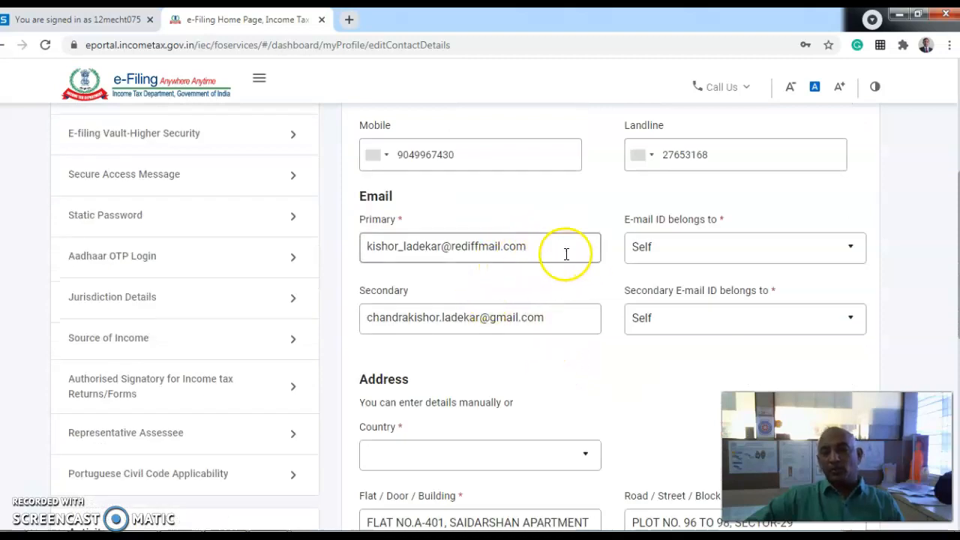
scroll(567, 253, "down", 2)
scroll(567, 255, "down", 5)
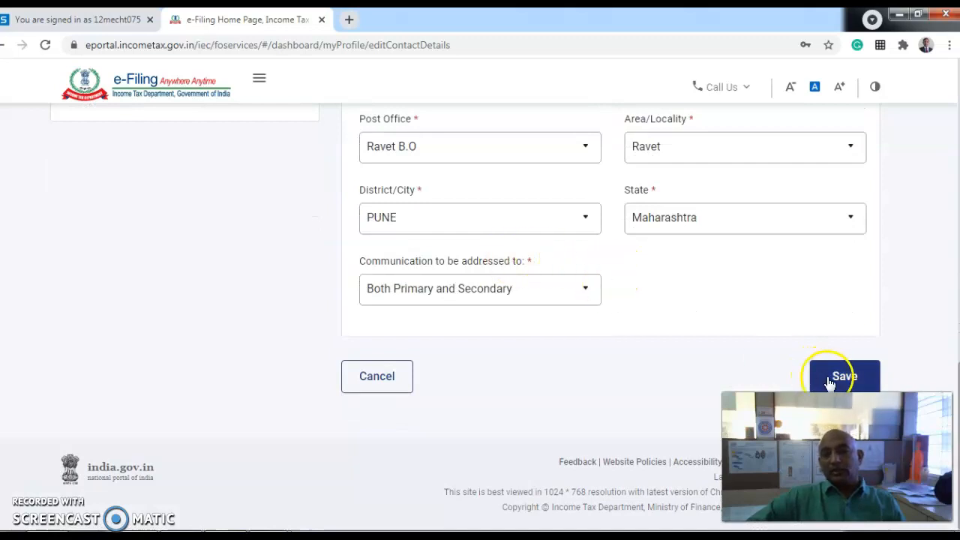
scroll(720, 364, "up", 7)
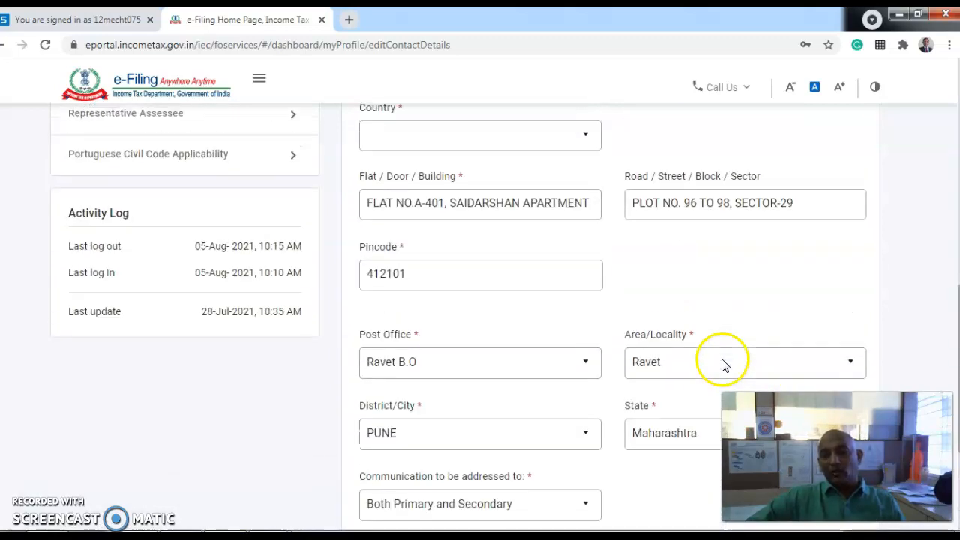
scroll(557, 356, "up", 5)
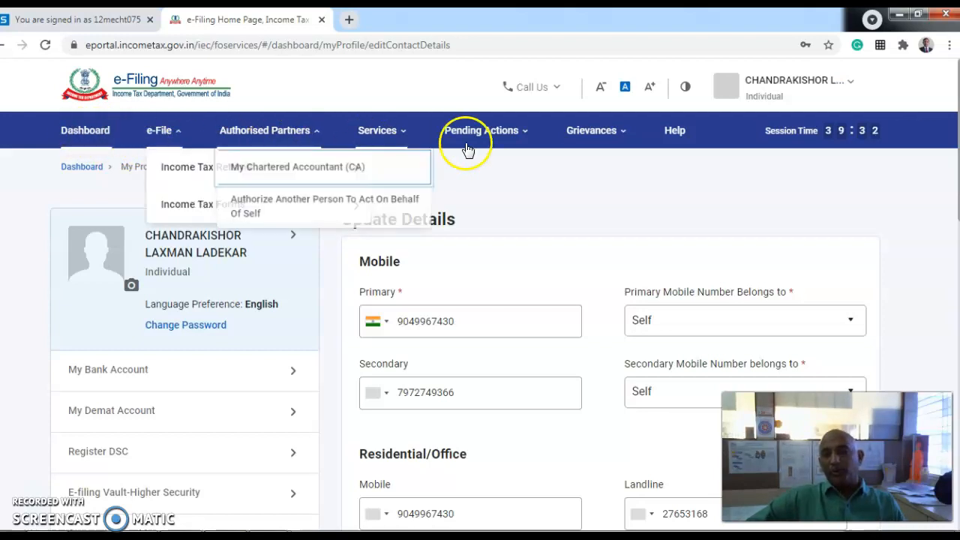
- Open View Filed Returns under e-File > Income Tax Returns and browse the 8 filings
mouse_move(171, 137)
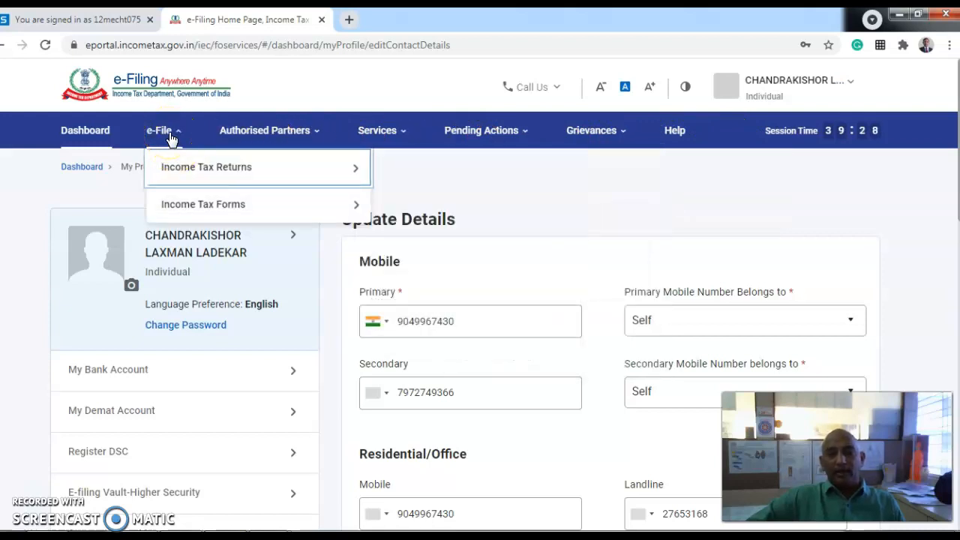
mouse_move(185, 175)
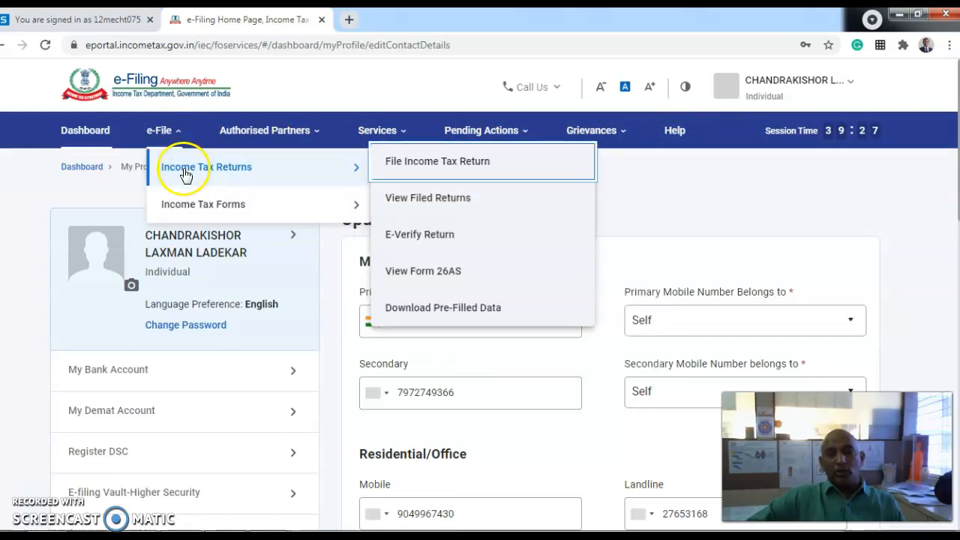
left_click(246, 175)
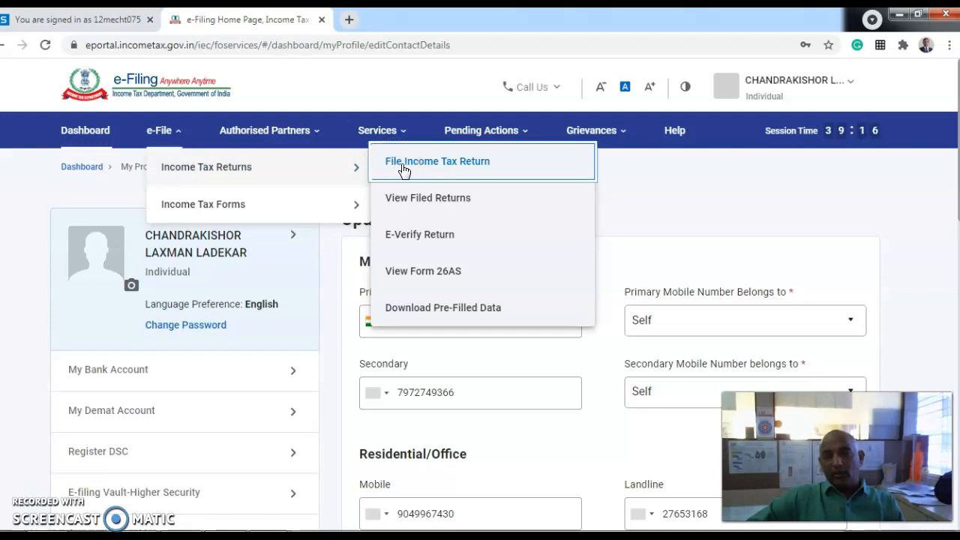
left_click(415, 202)
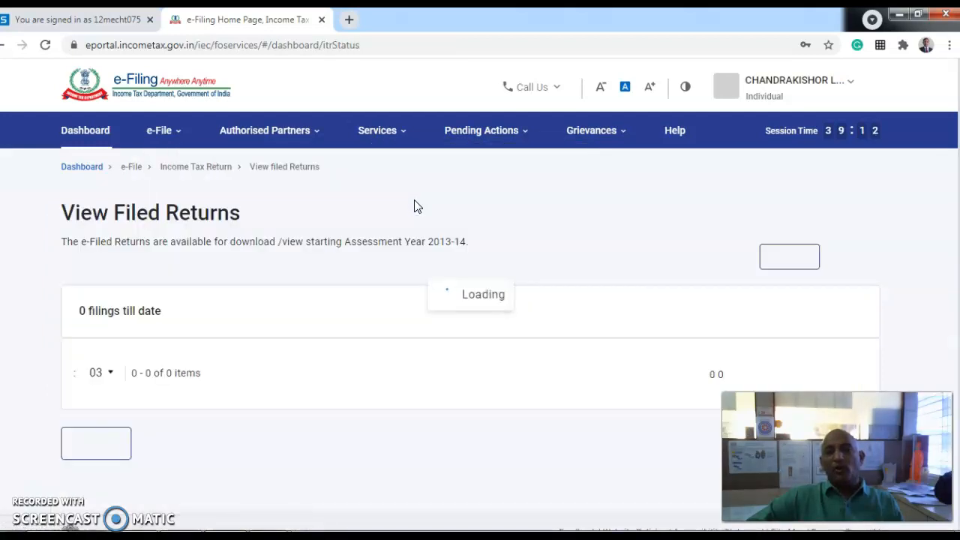
scroll(412, 225, "down", 2)
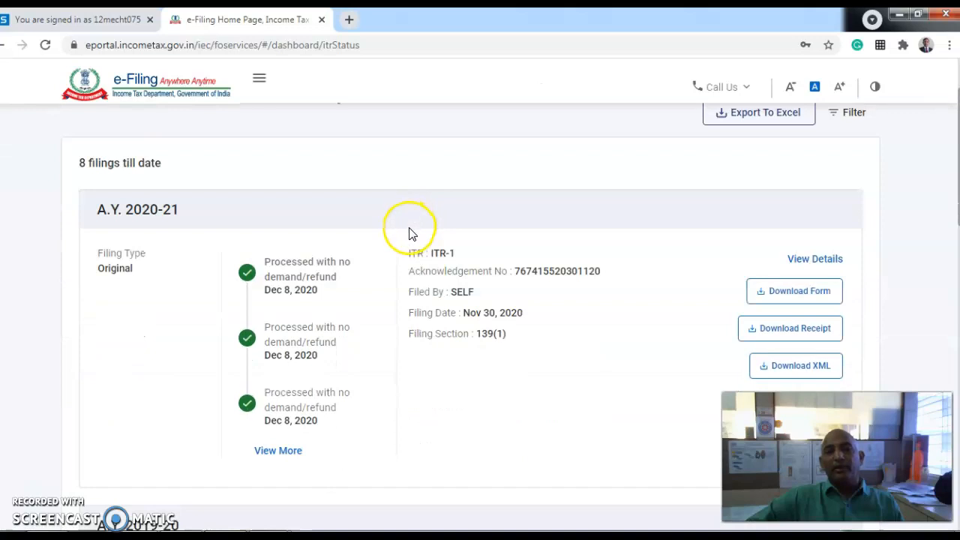
scroll(408, 228, "up", 2)
scroll(409, 227, "down", 6)
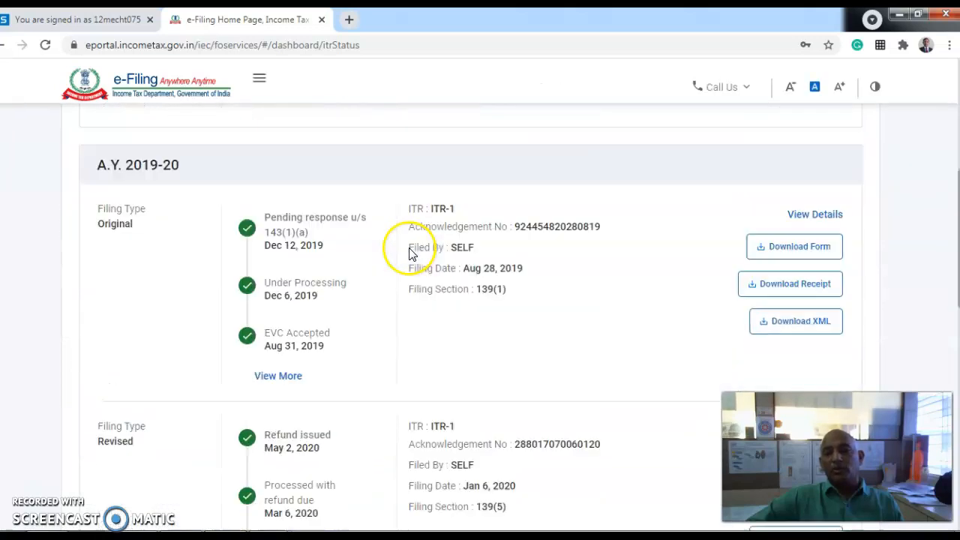
scroll(443, 271, "down", 5)
scroll(442, 271, "up", 5)
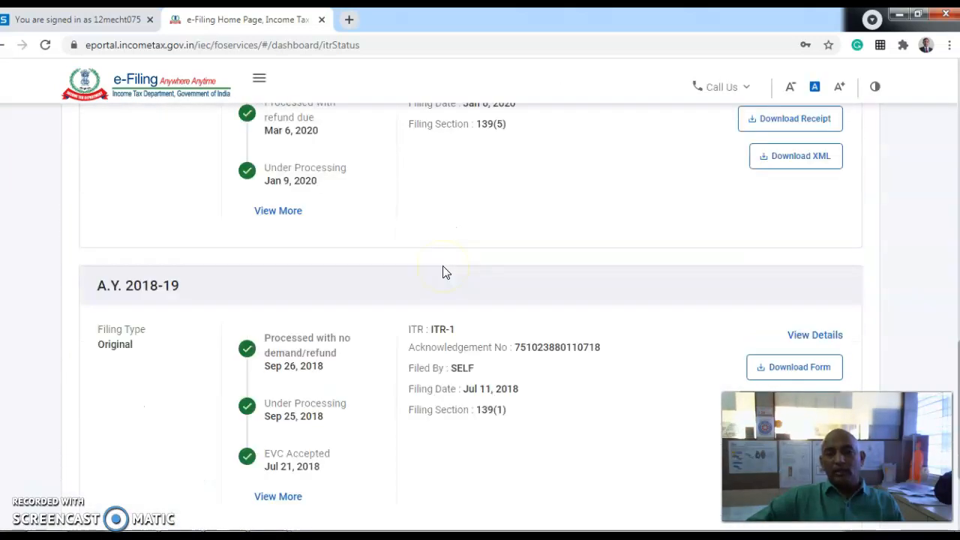
scroll(443, 272, "up", 6)
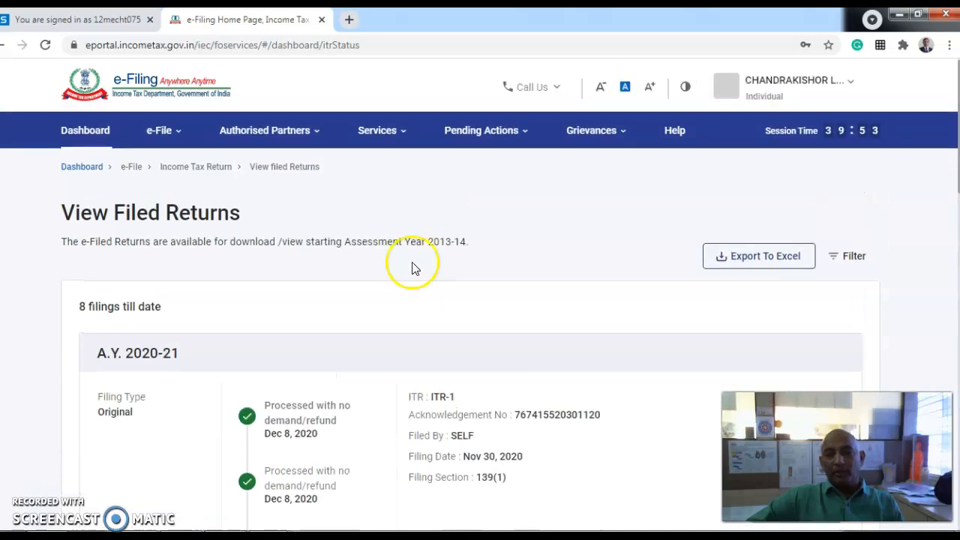
- Open the File Income Tax Return form from e-File > Income Tax Returns
left_click(170, 131)
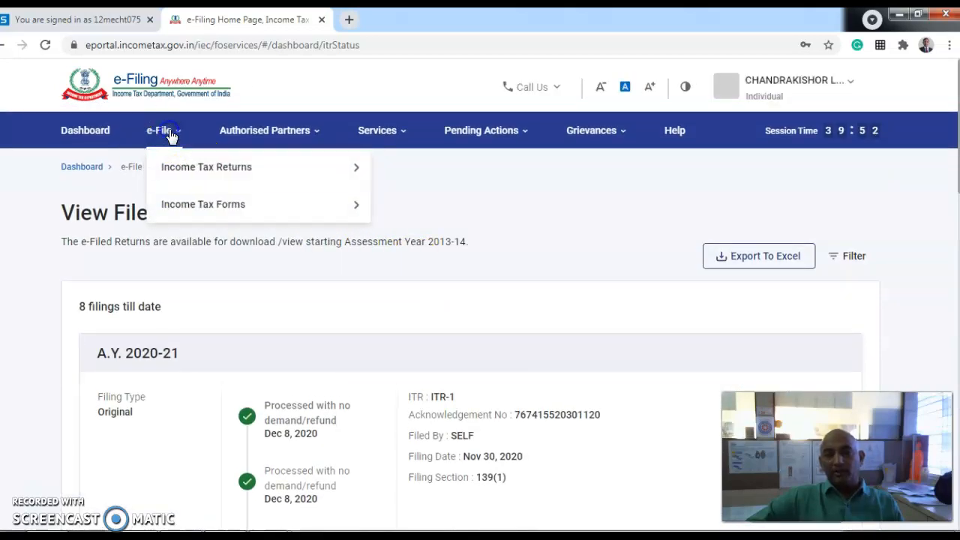
left_click(170, 132)
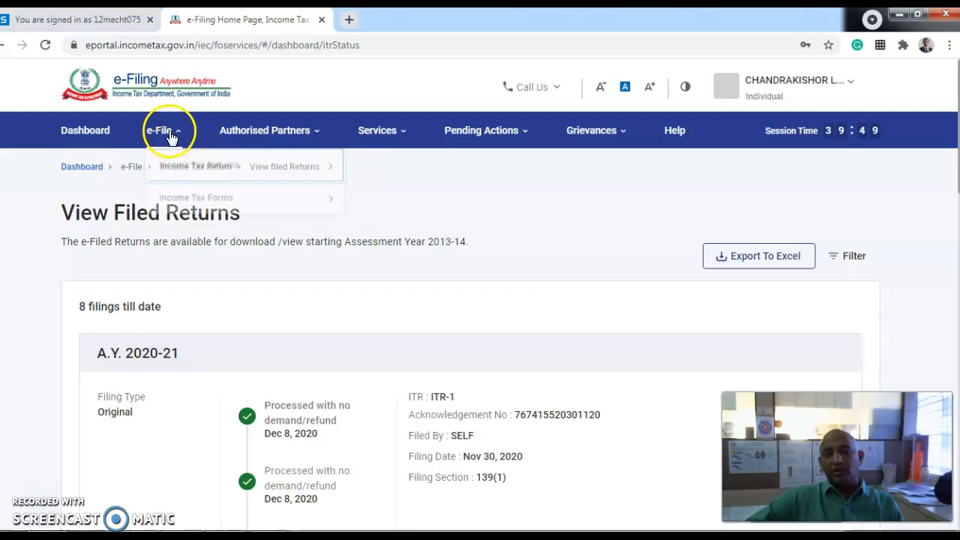
left_click(187, 165)
left_click(409, 162)
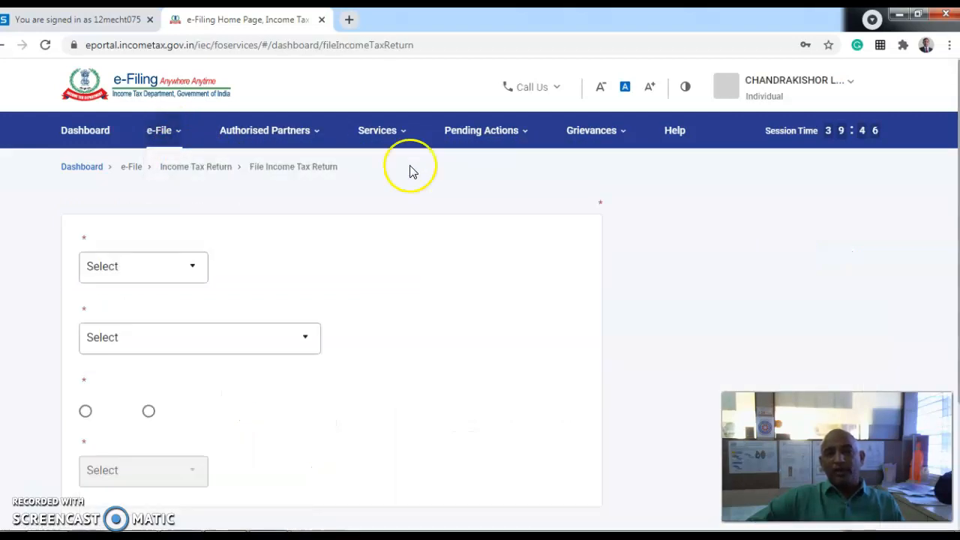
scroll(308, 268, "down", 2)
- Select 2021-22 (Current A.Y.) as the assessment year, leaving filing type unset
scroll(308, 269, "up", 2)
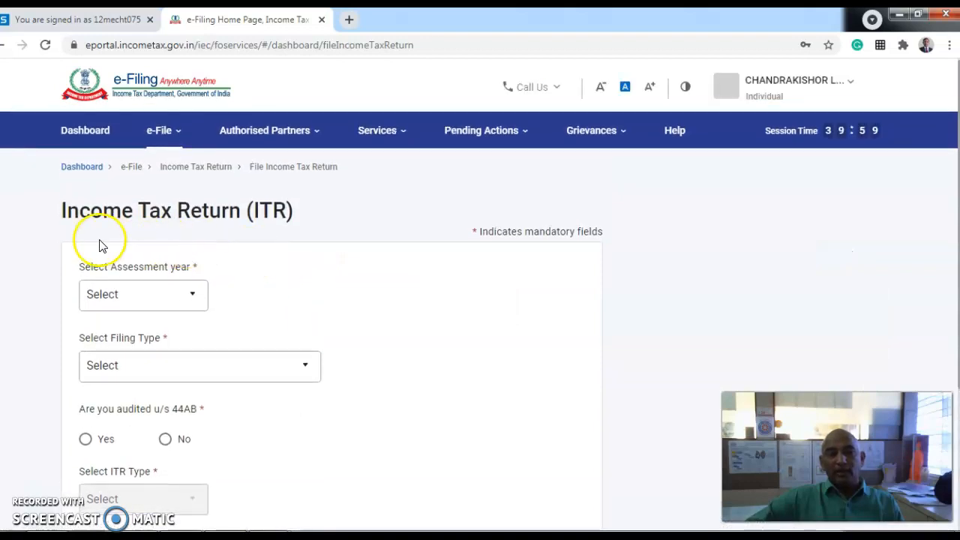
left_click(187, 297)
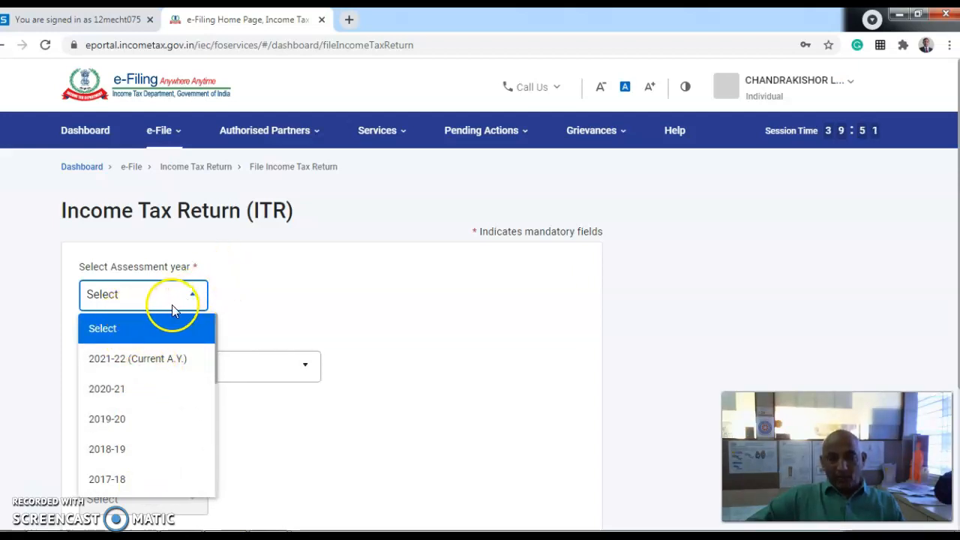
left_click(125, 366)
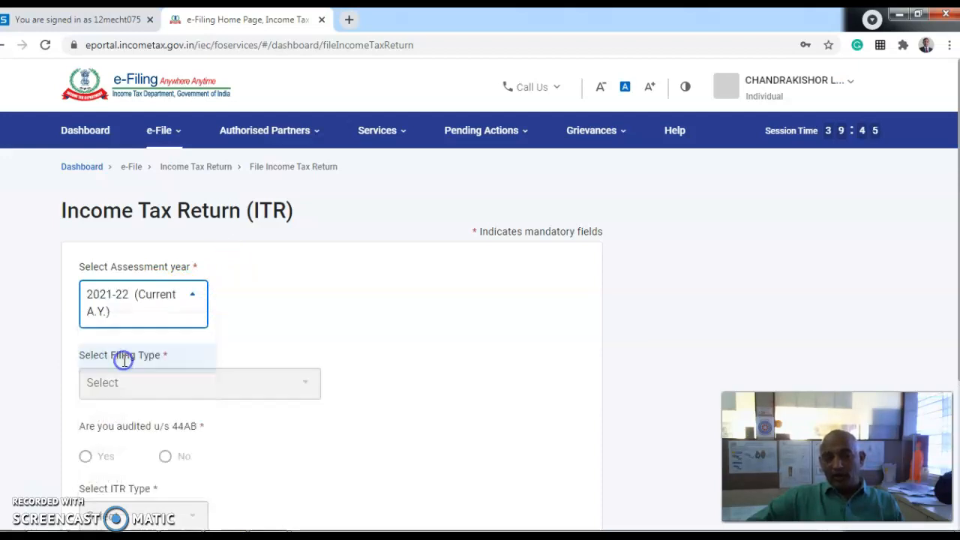
left_click(189, 300)
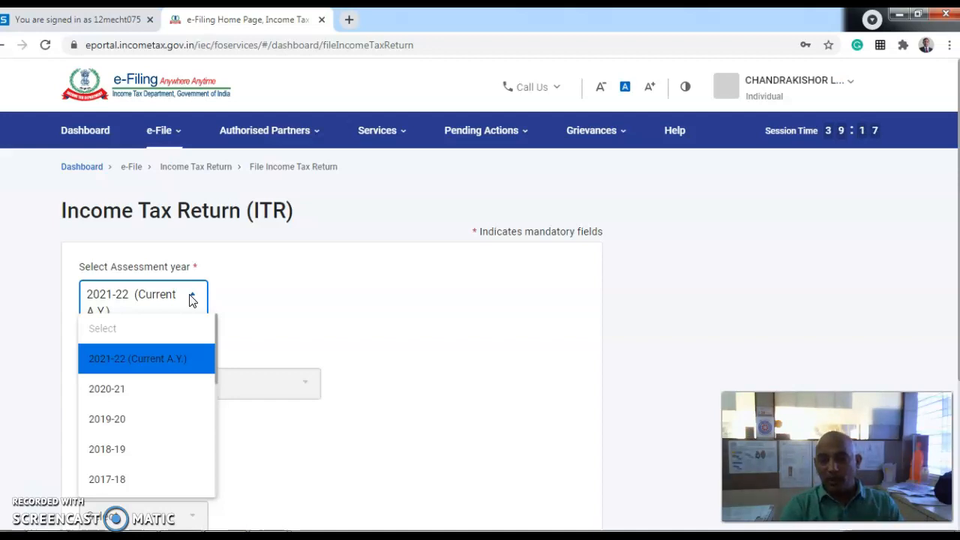
left_click_drag(199, 327, 178, 365)
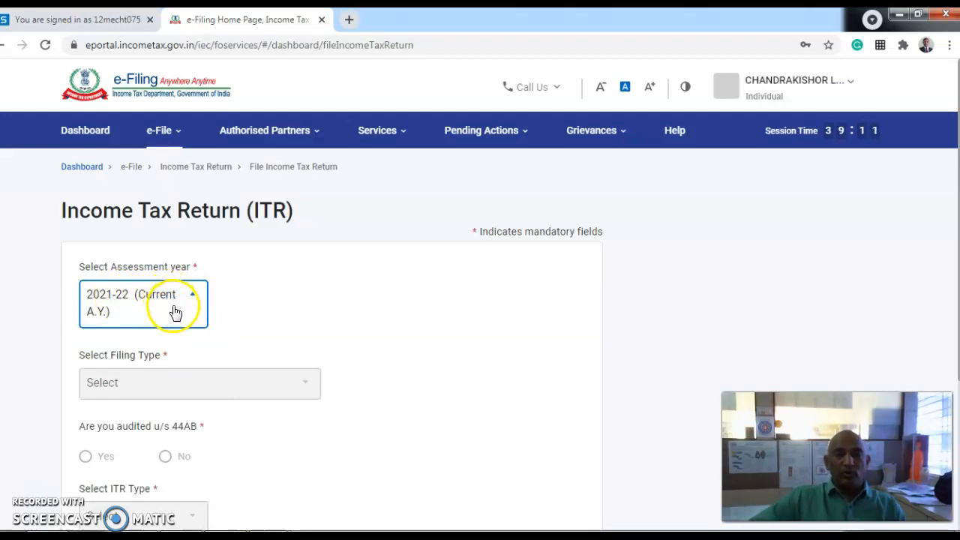
scroll(175, 312, "down", 1)
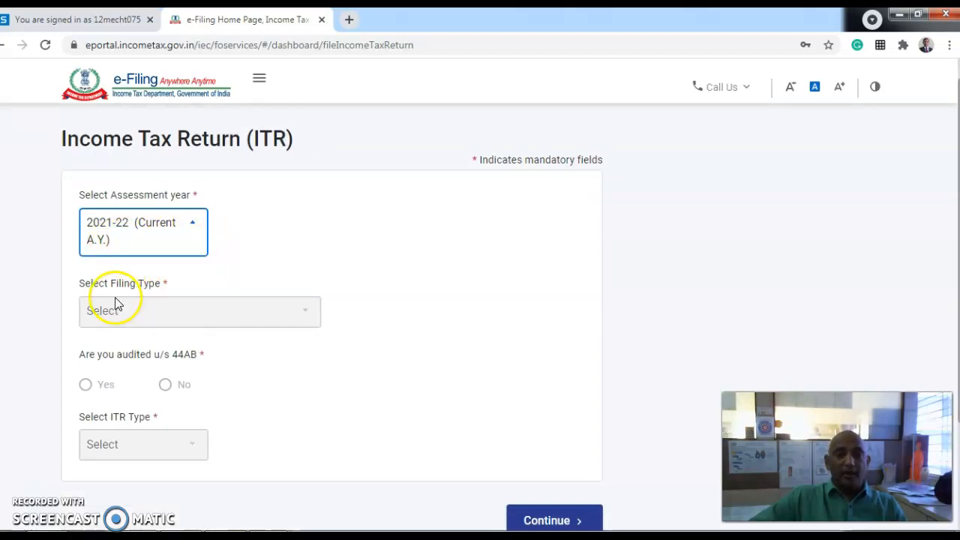
left_click(304, 315)
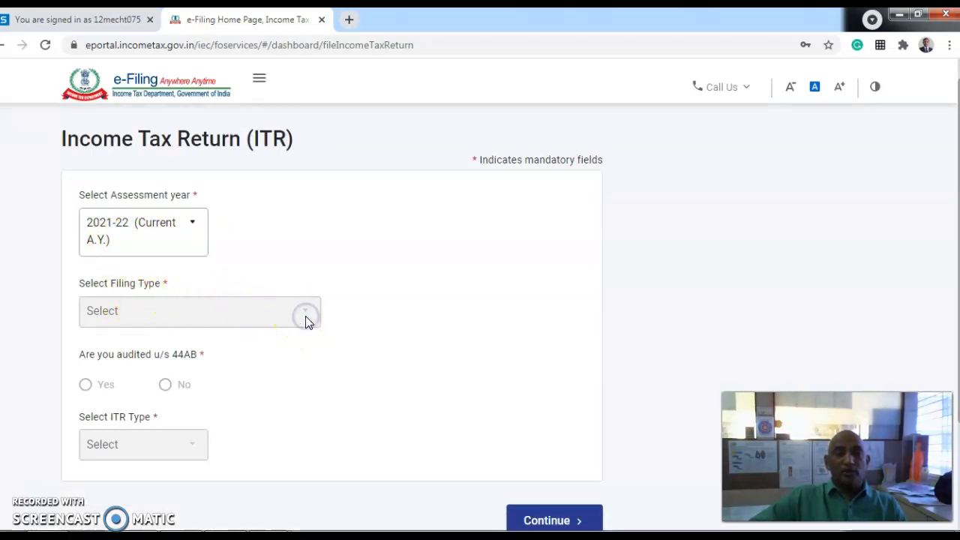
scroll(293, 364, "down", 2)
scroll(293, 364, "up", 2)
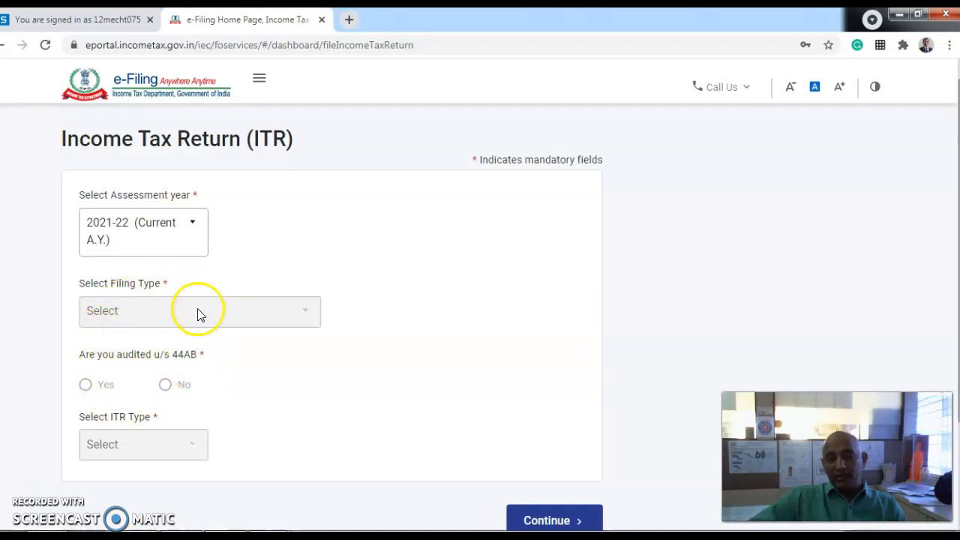
scroll(279, 360, "down", 2)
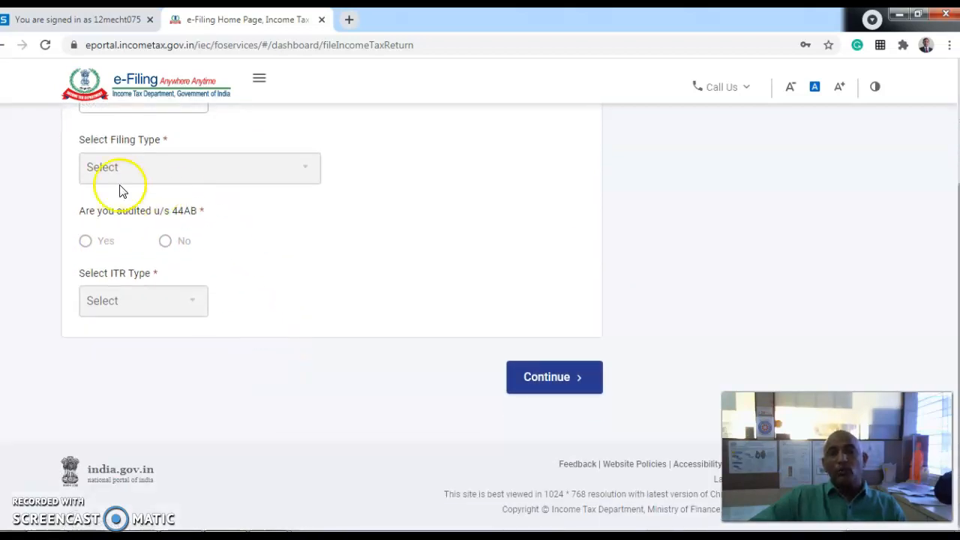
- Continue with A.Y. 2021-22 and proceed with the Online (Recommended) filing mode
left_click(552, 379)
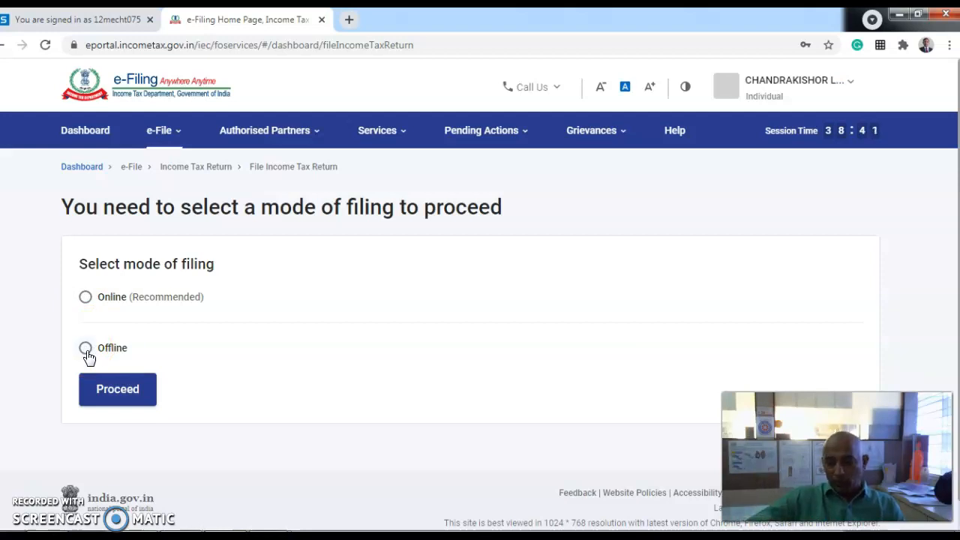
left_click(85, 297)
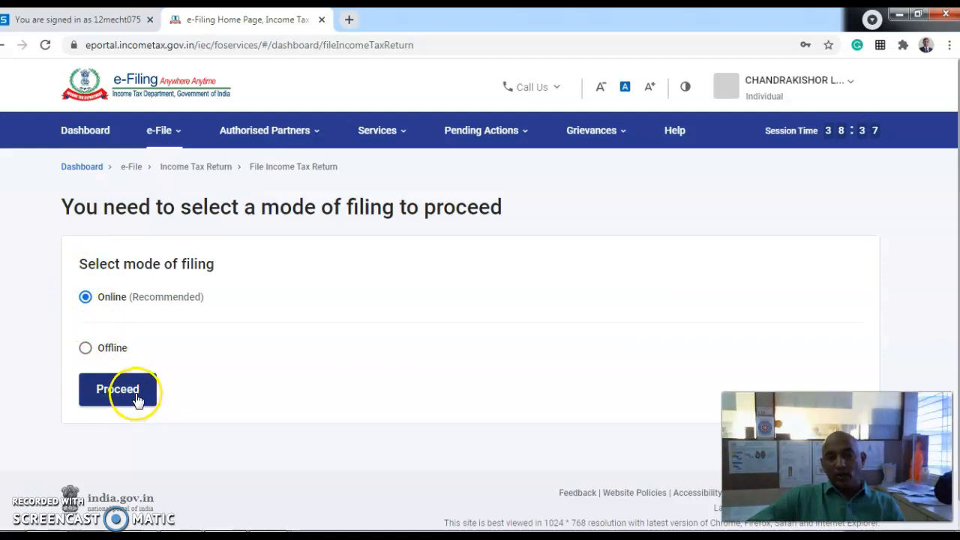
left_click(135, 398)
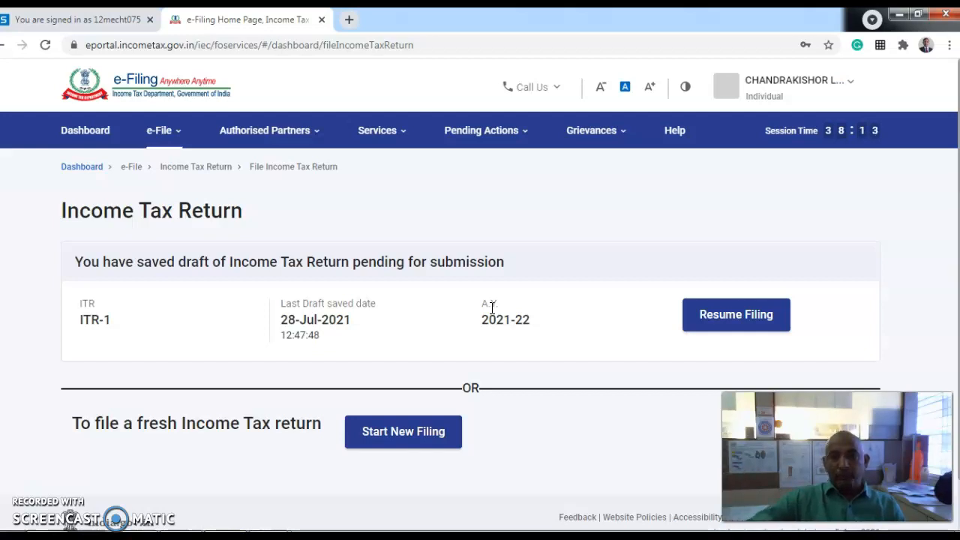
- Start a new filing instead of resuming the saved draft, and select Individual status
left_click(699, 321)
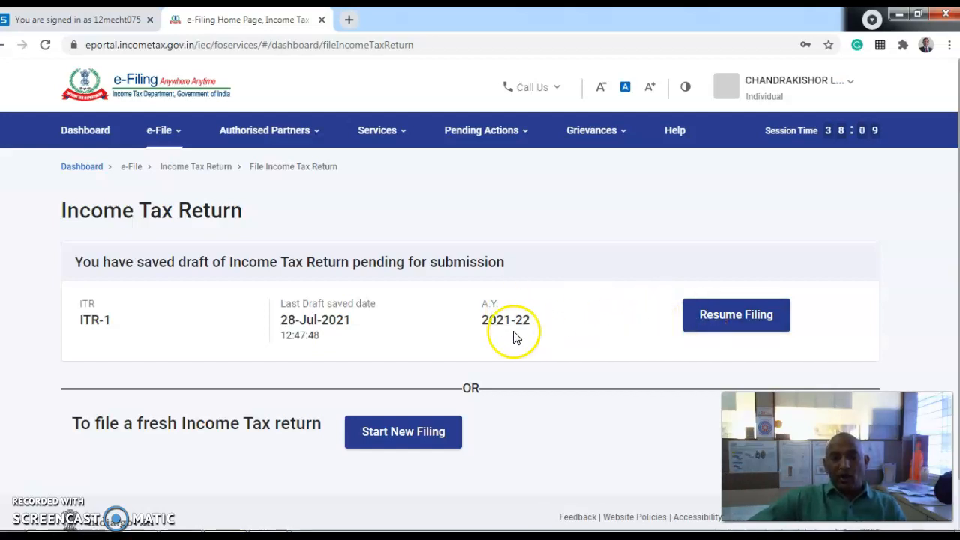
left_click(405, 441)
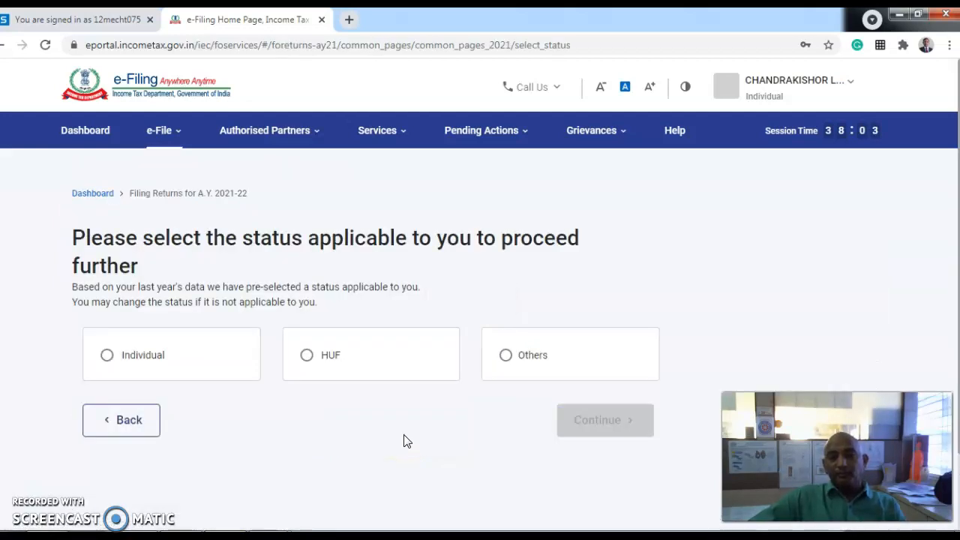
left_click(109, 360)
- Continue as Individual and proceed with ITR - 1 as the form to file
left_click(598, 422)
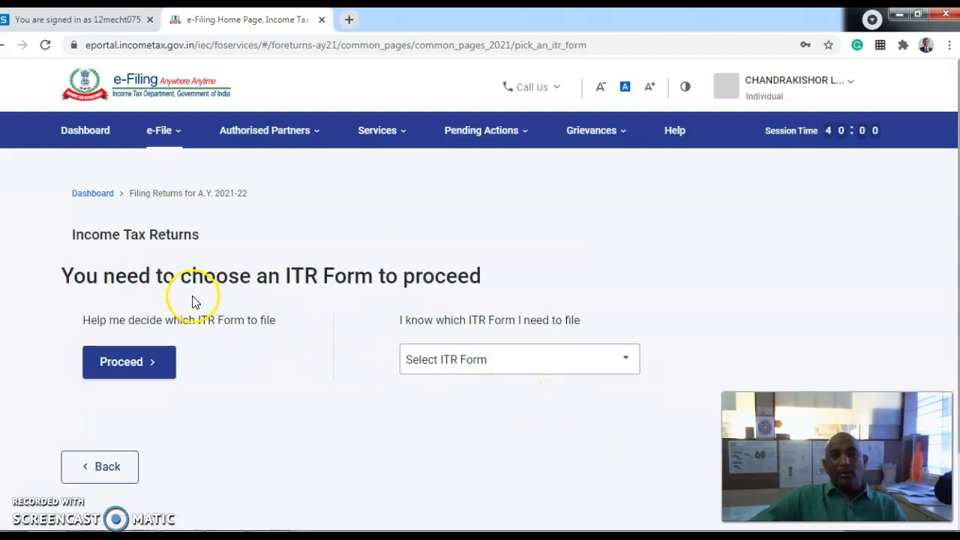
left_click(501, 366)
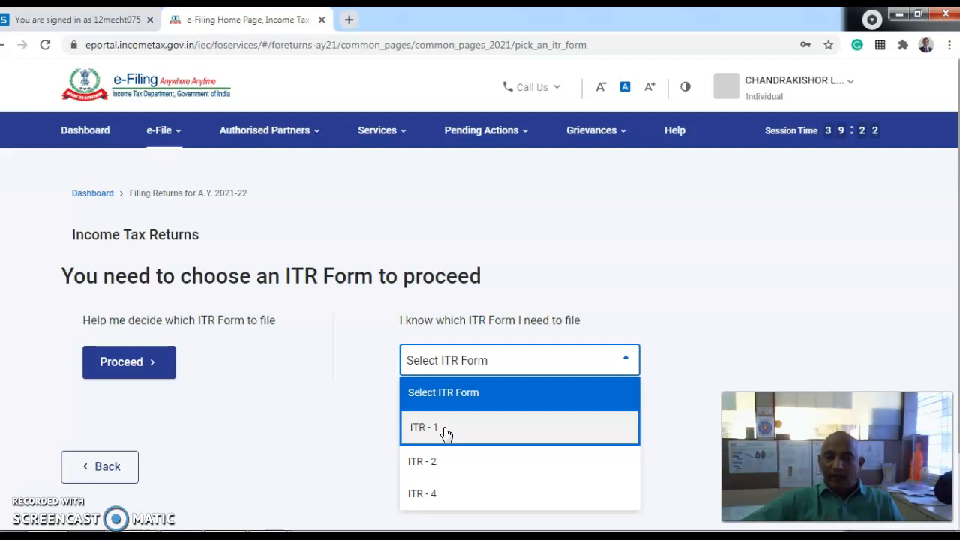
left_click(443, 429)
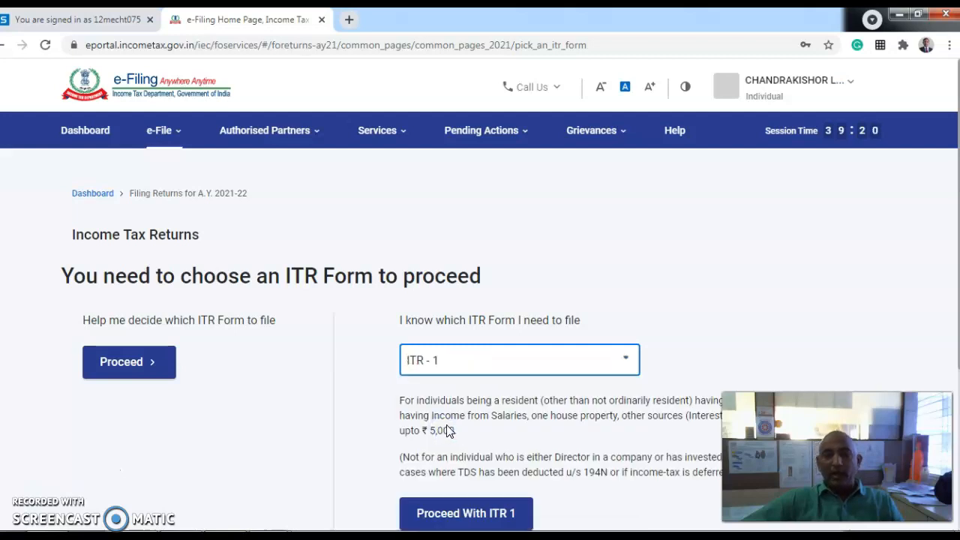
scroll(448, 431, "down", 3)
scroll(450, 416, "up", 1)
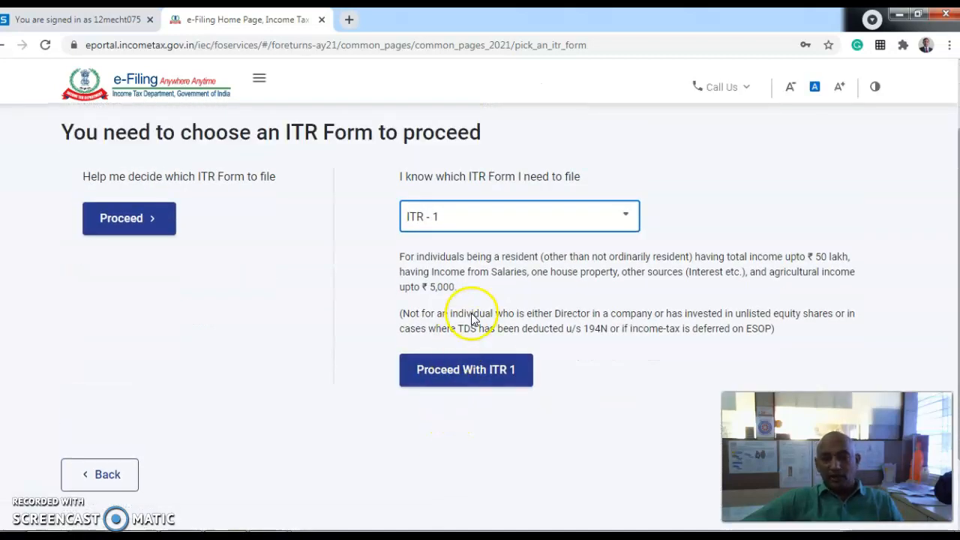
left_click(491, 378)
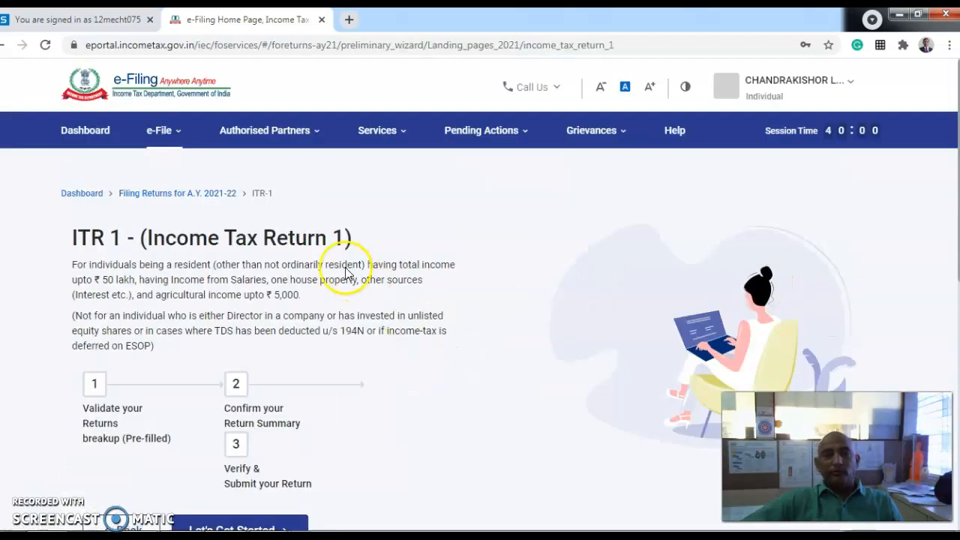
- Start the ITR-1 filing questionnaire with Let's Get Started
scroll(317, 310, "down", 1)
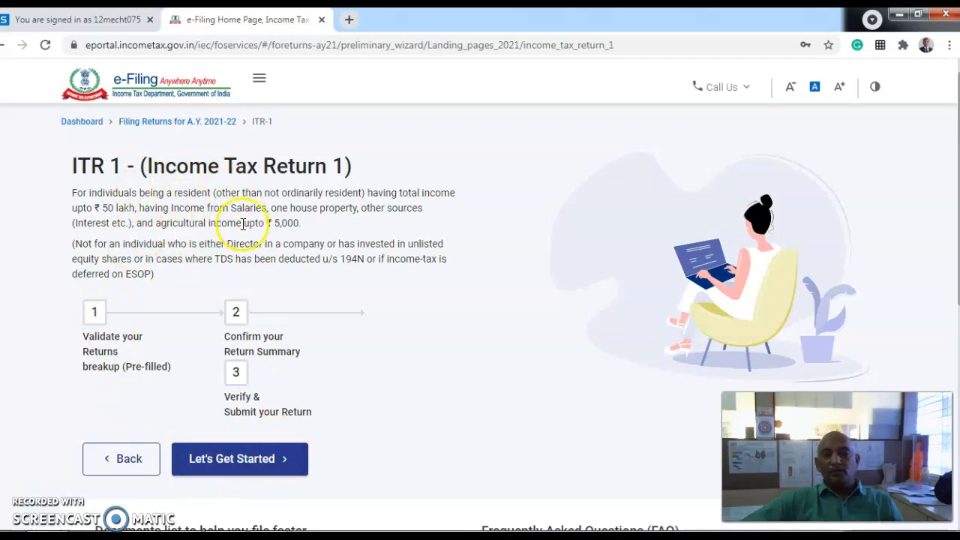
scroll(293, 300, "down", 3)
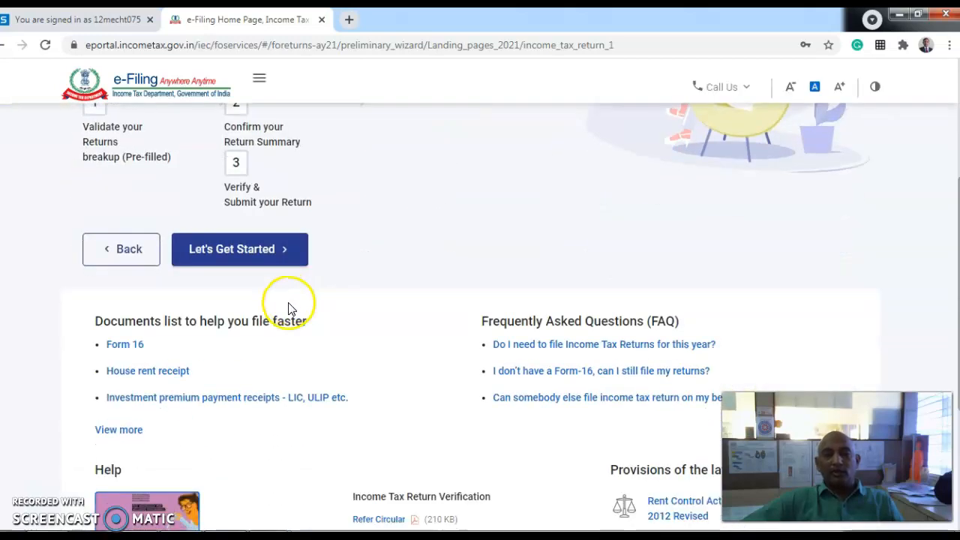
scroll(291, 309, "up", 1)
left_click(252, 322)
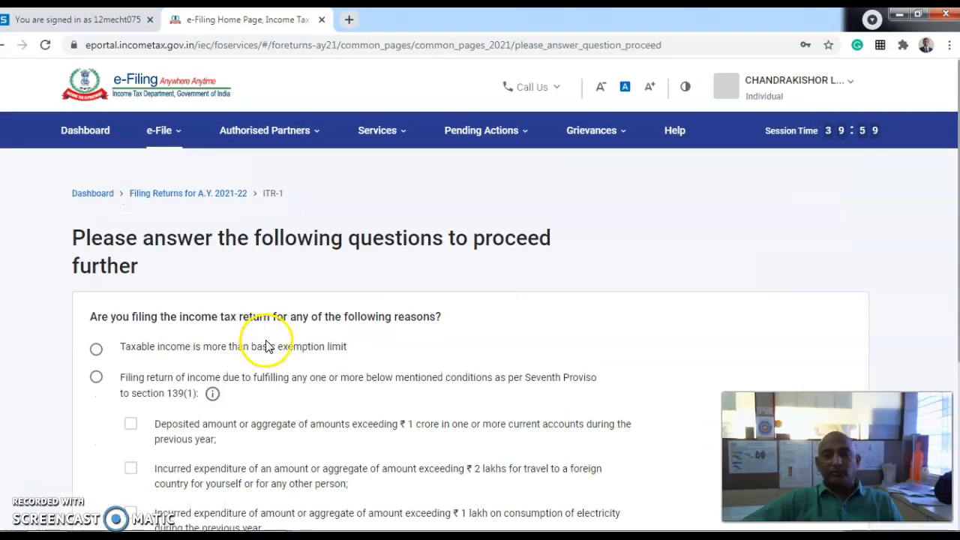
- Submit 'Taxable income is more than basic exemption limit' as the reason for filing
scroll(262, 341, "down", 1)
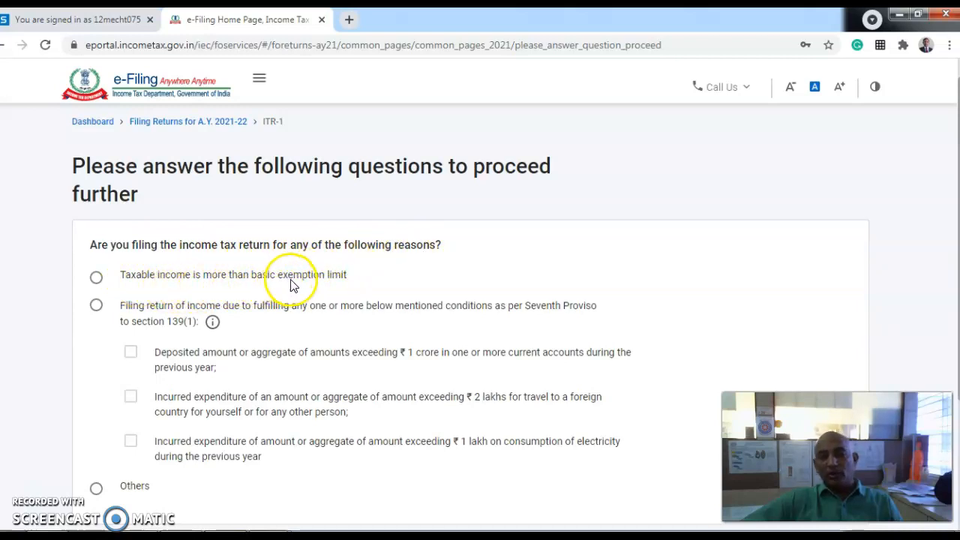
scroll(342, 284, "down", 1)
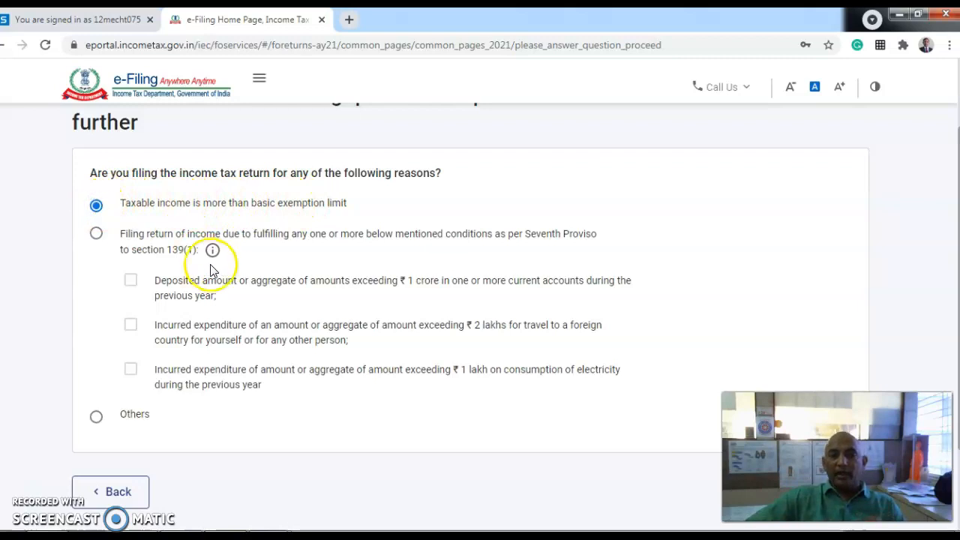
scroll(213, 285, "down", 2)
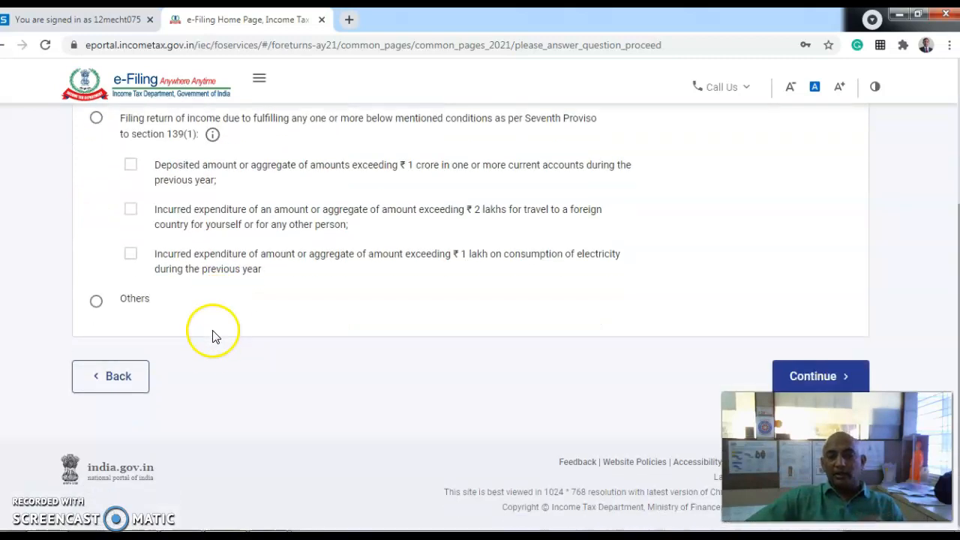
left_click(809, 377)
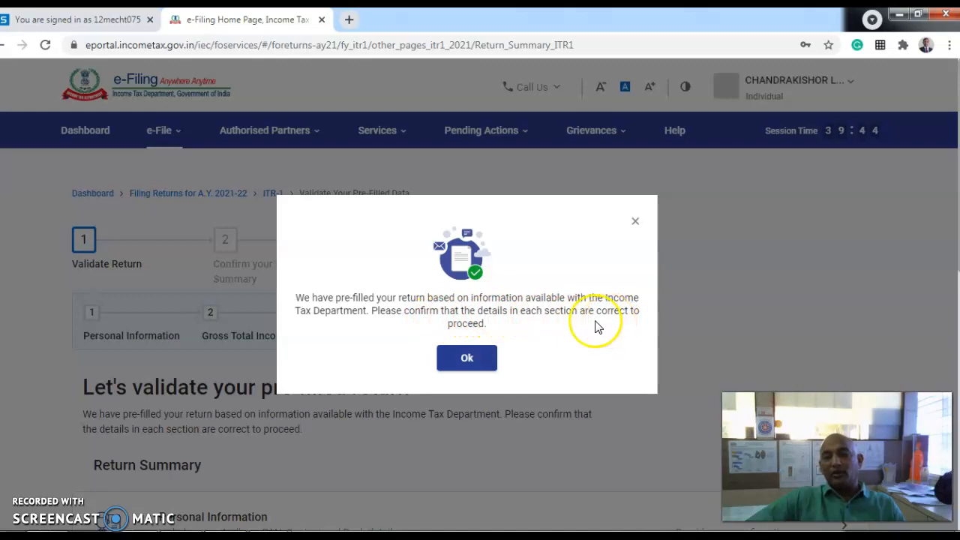
- Dismiss the pre-filled return notice and open Personal Information from the Return Summary
left_click(473, 357)
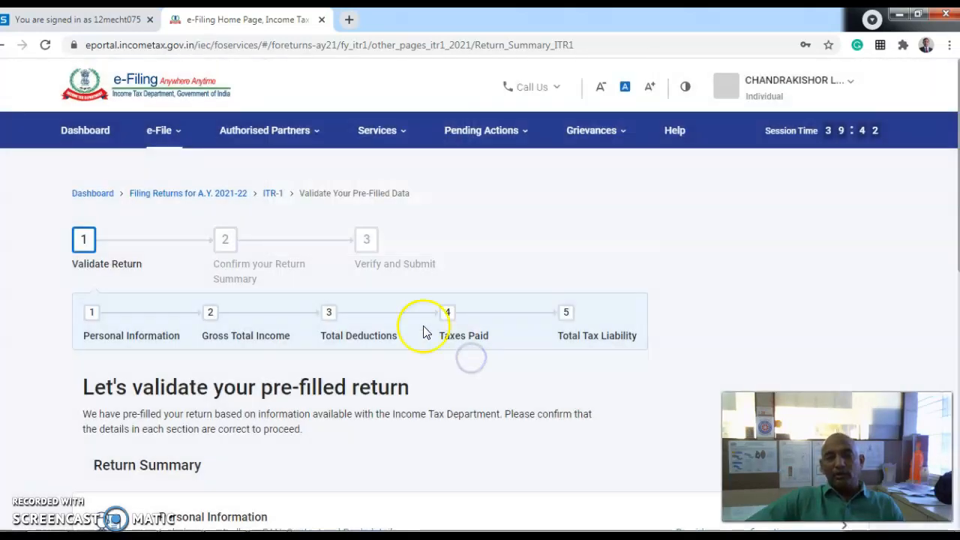
scroll(395, 358, "down", 3)
scroll(394, 359, "up", 3)
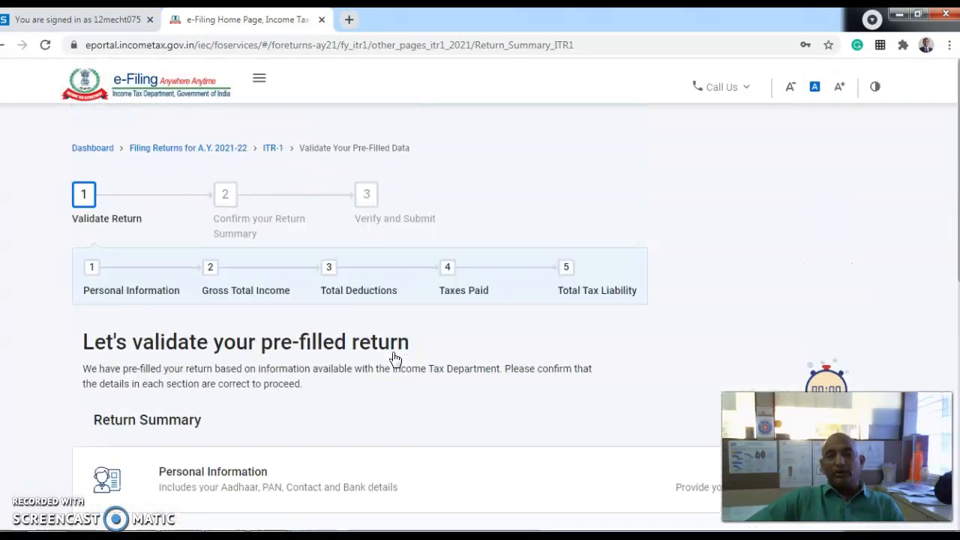
scroll(396, 358, "up", 1)
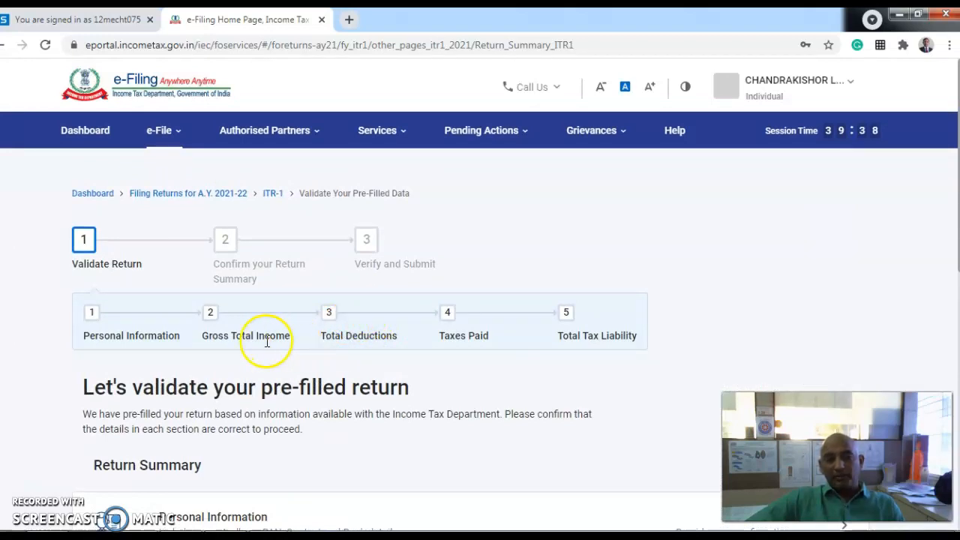
scroll(264, 347, "down", 4)
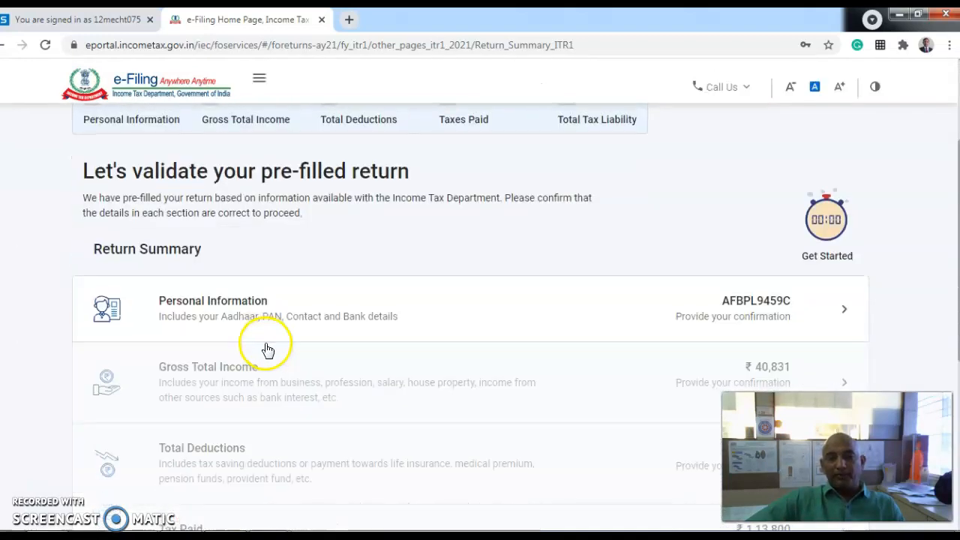
left_click(269, 236)
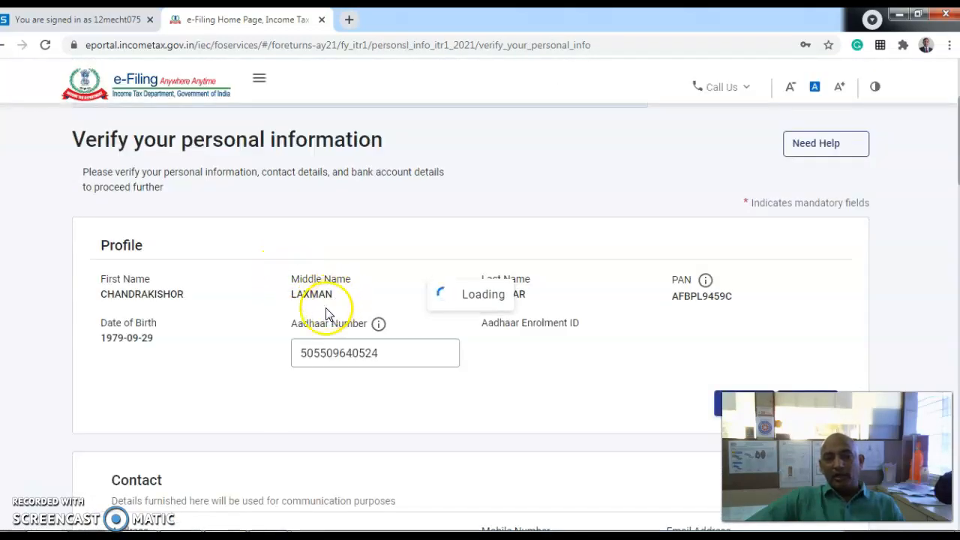
- Set Nature of Employment to Others on the personal information page
scroll(322, 311, "down", 3)
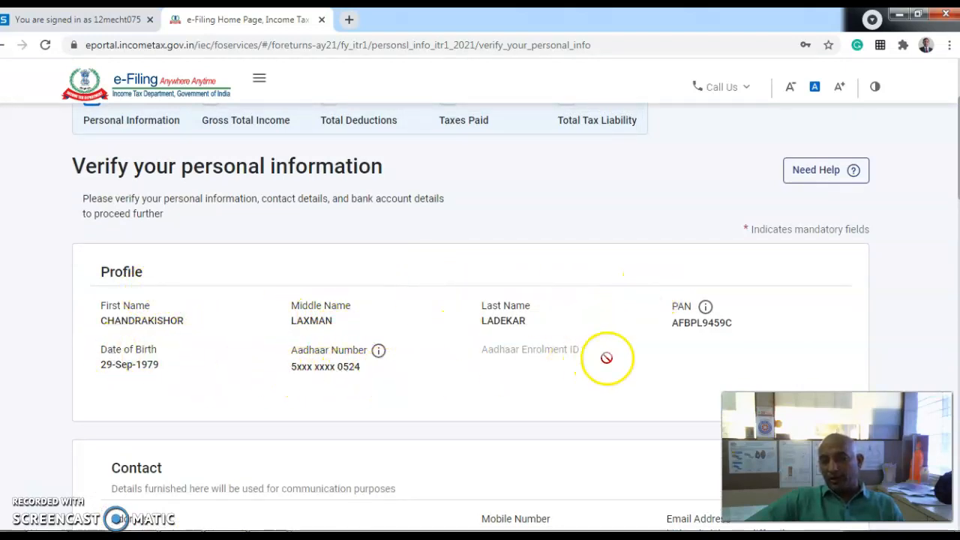
scroll(685, 339, "down", 3)
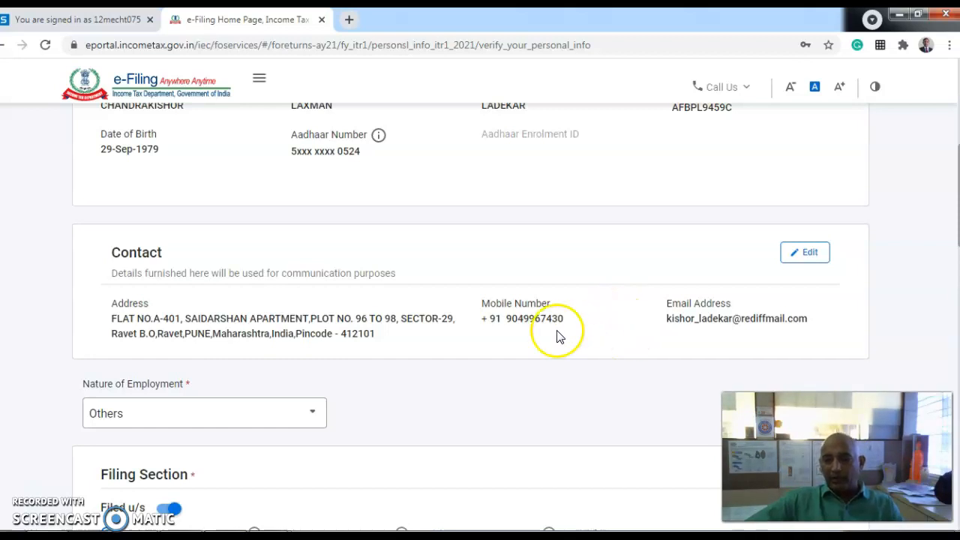
scroll(613, 312, "down", 1)
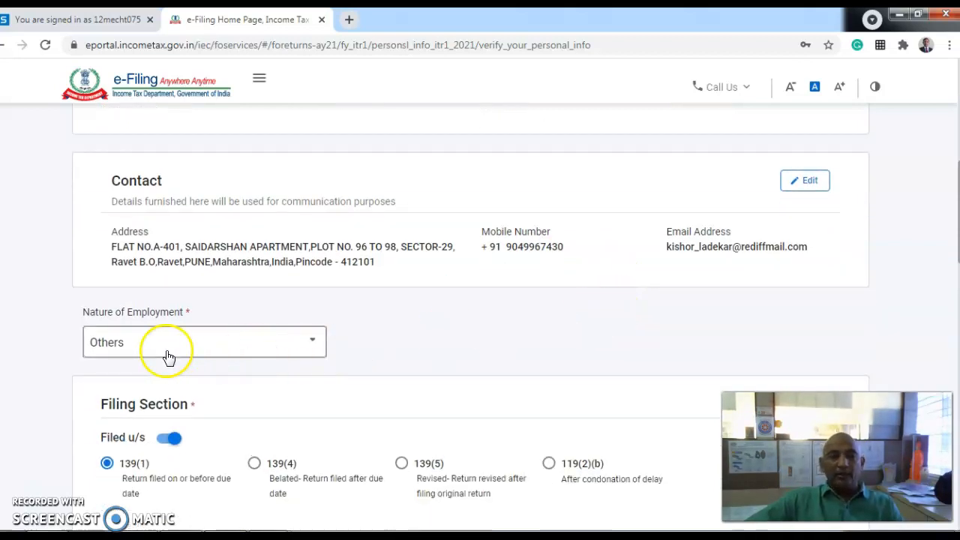
left_click(268, 352)
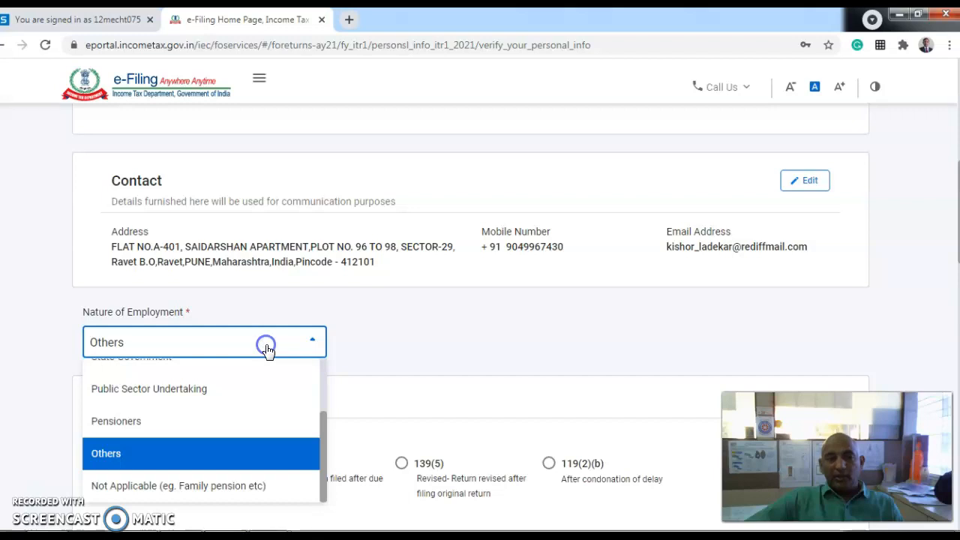
scroll(247, 418, "up", 2)
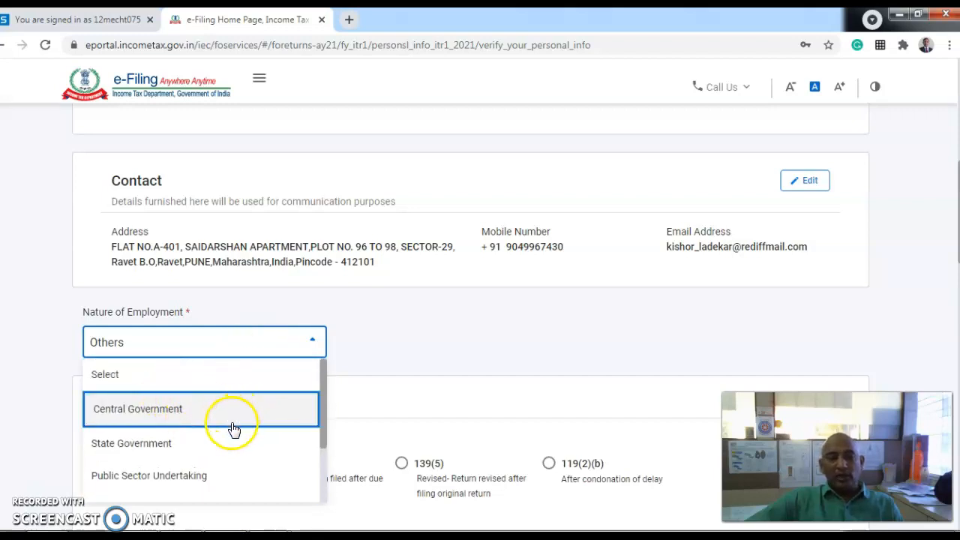
scroll(233, 433, "down", 2)
scroll(229, 450, "down", 1)
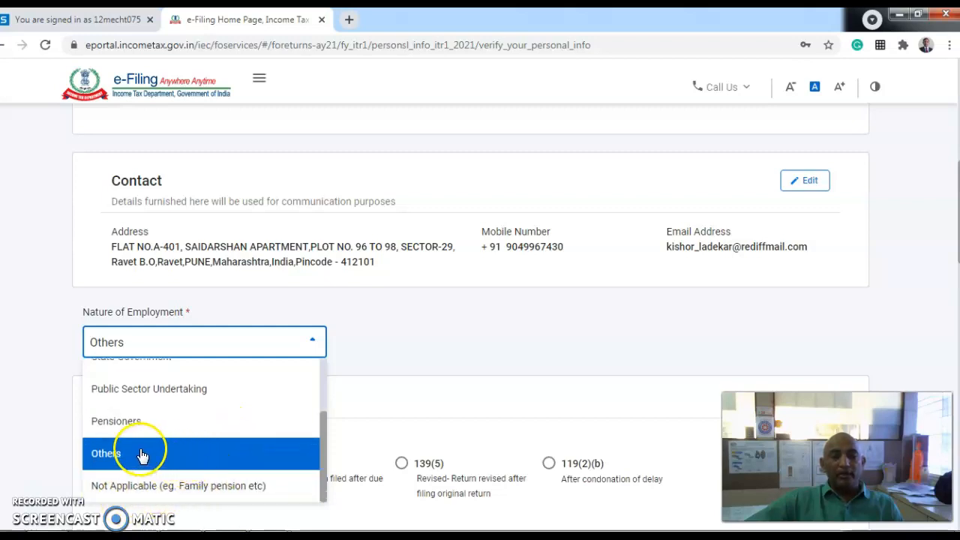
scroll(146, 453, "up", 3)
scroll(188, 458, "down", 3)
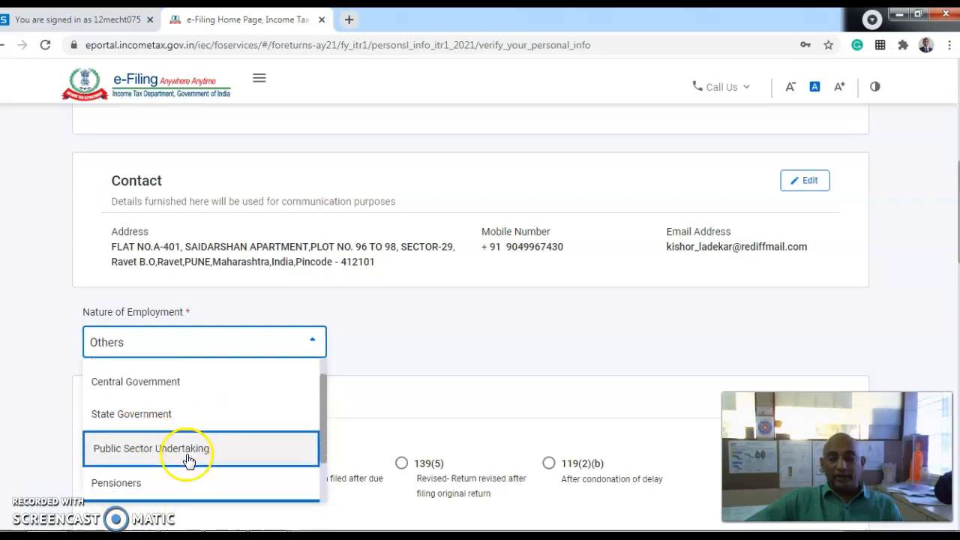
scroll(188, 455, "up", 3)
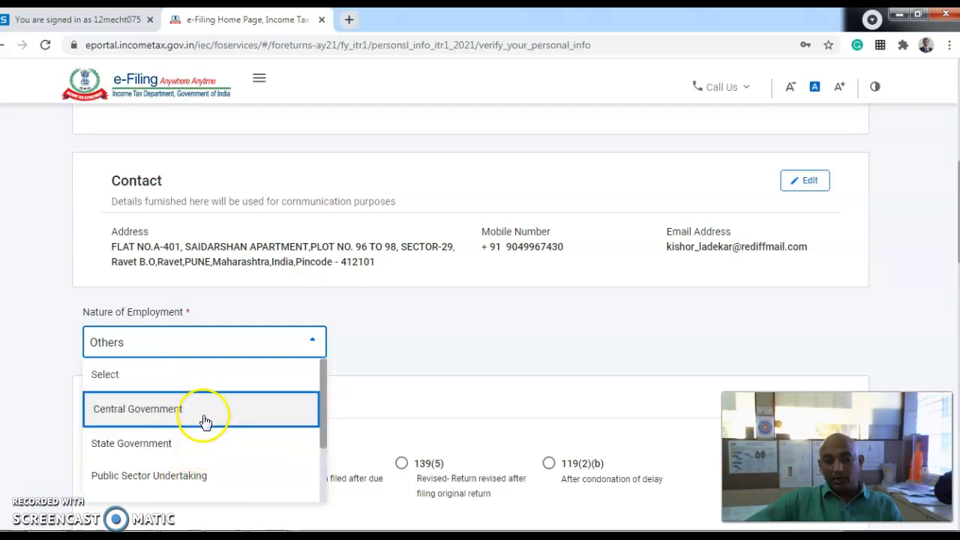
scroll(198, 459, "down", 2)
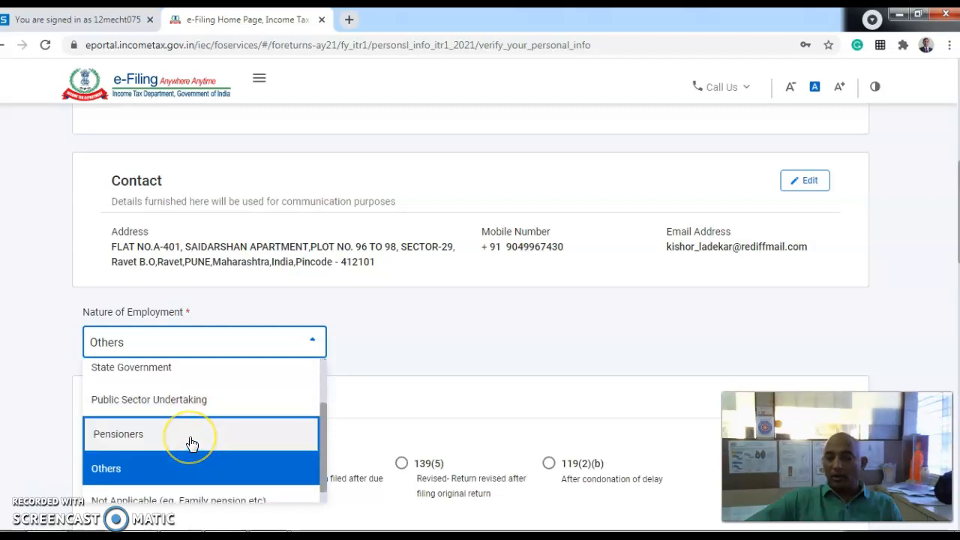
scroll(191, 443, "down", 1)
left_click(124, 463)
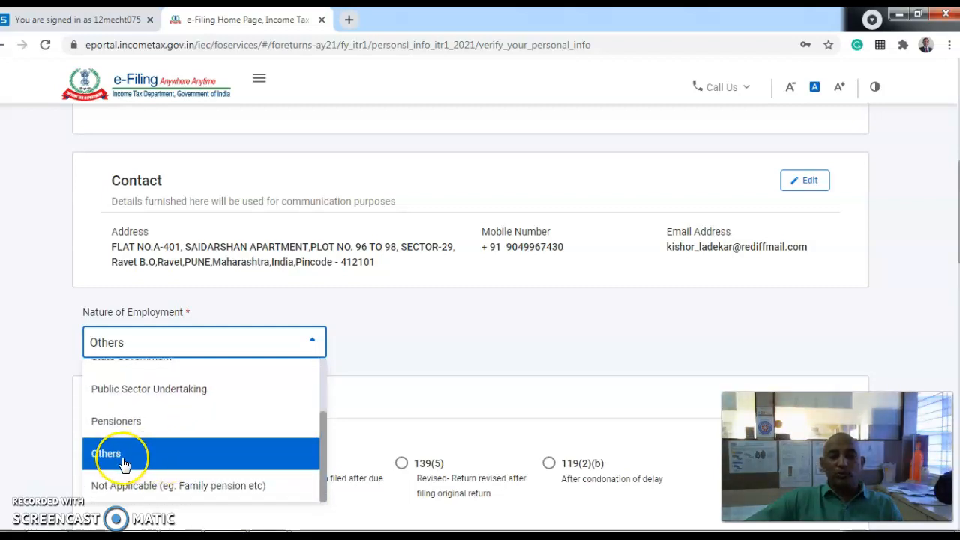
left_click(124, 465)
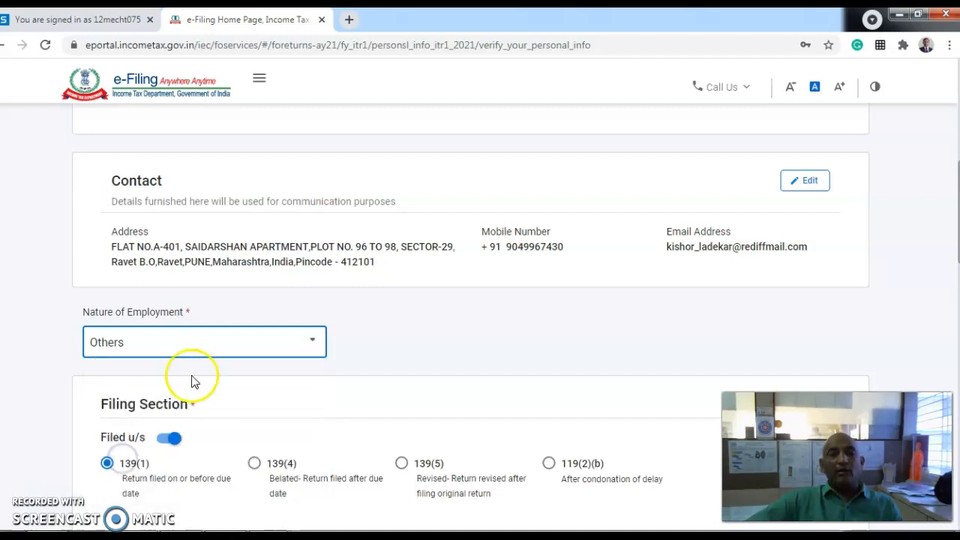
scroll(247, 394, "down", 3)
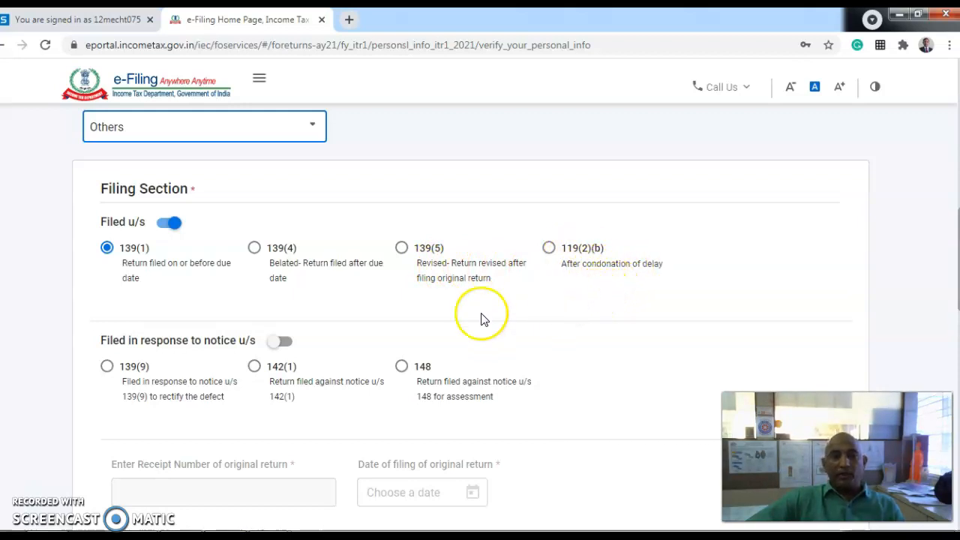
scroll(398, 326, "down", 1)
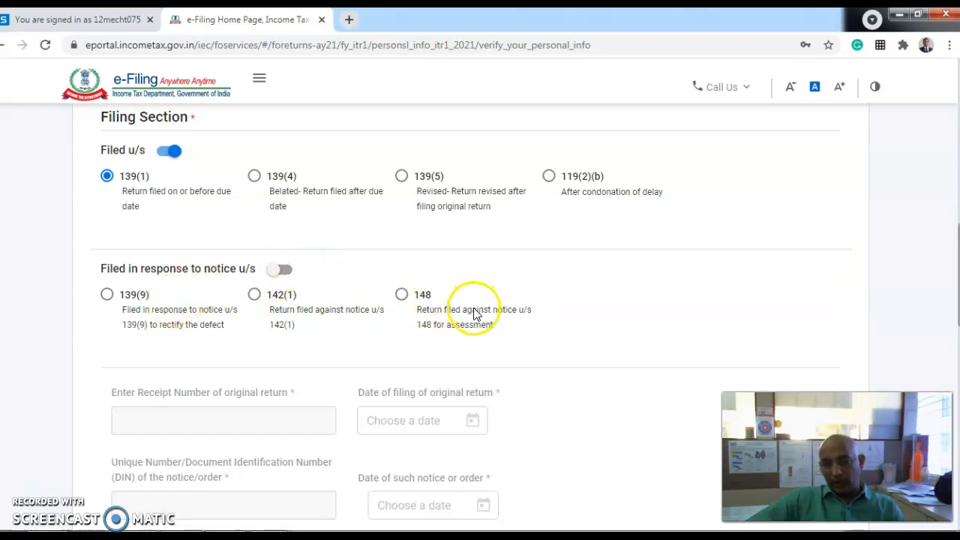
scroll(367, 308, "down", 2)
scroll(367, 307, "down", 2)
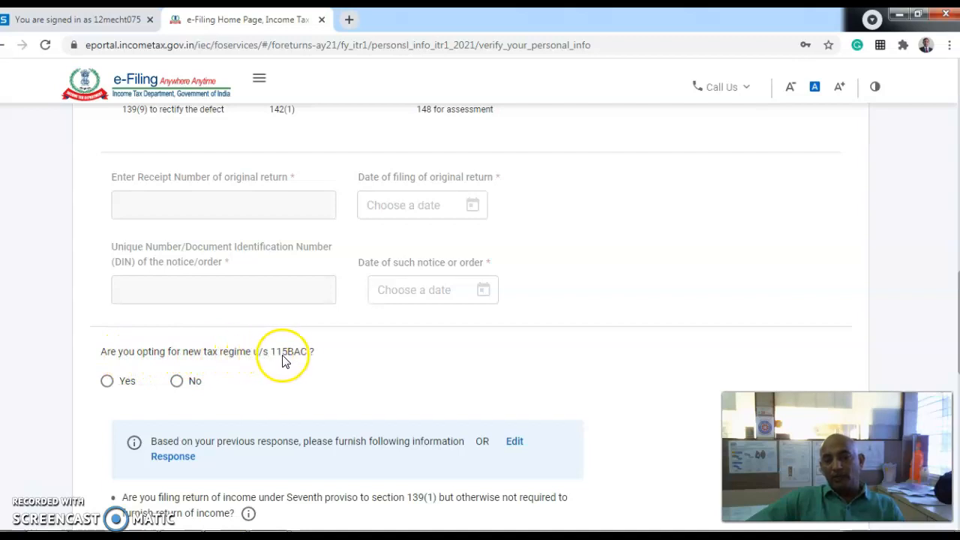
- Decline opting into the new tax regime under section 115BAC
scroll(314, 362, "down", 1)
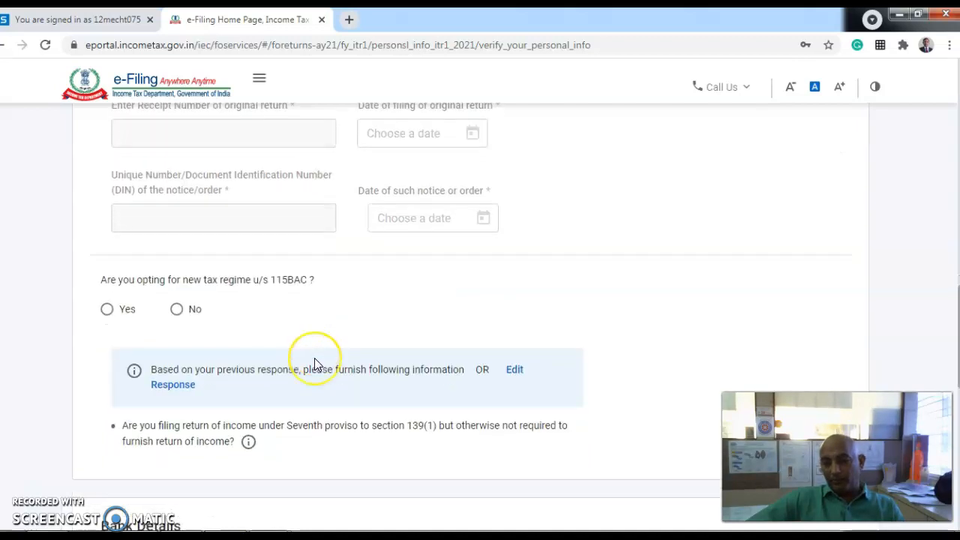
scroll(314, 362, "down", 1)
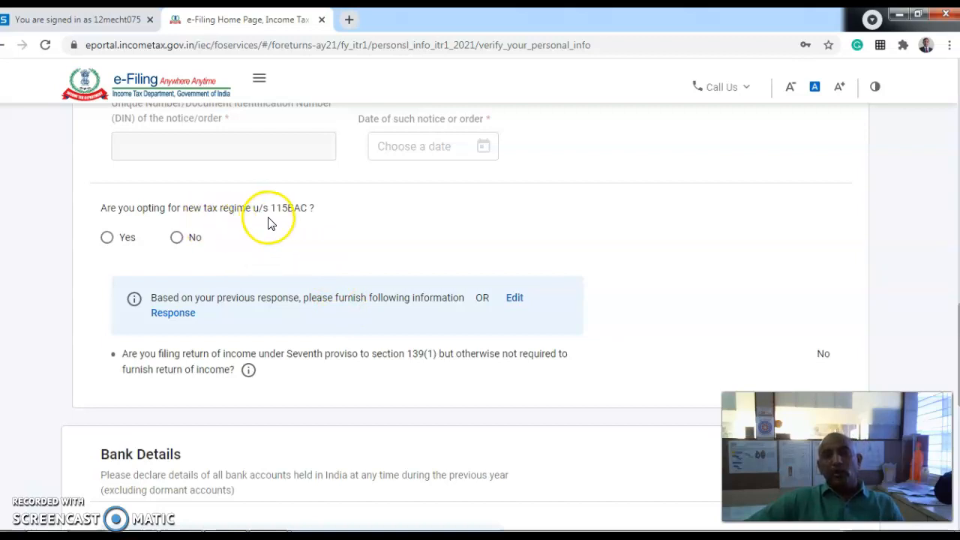
left_click(178, 239)
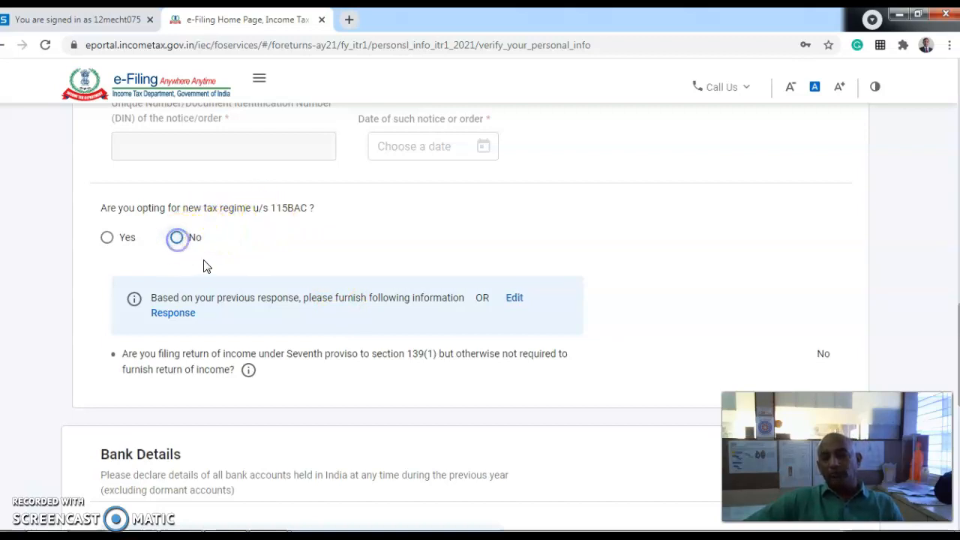
- Confirm the personal information and bank details at the bottom of the page
scroll(294, 283, "down", 4)
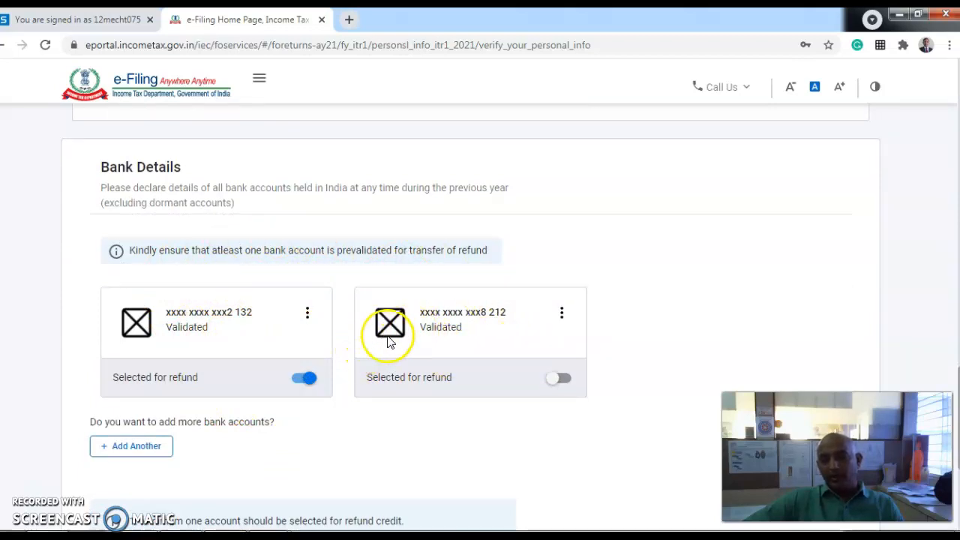
scroll(390, 341, "down", 3)
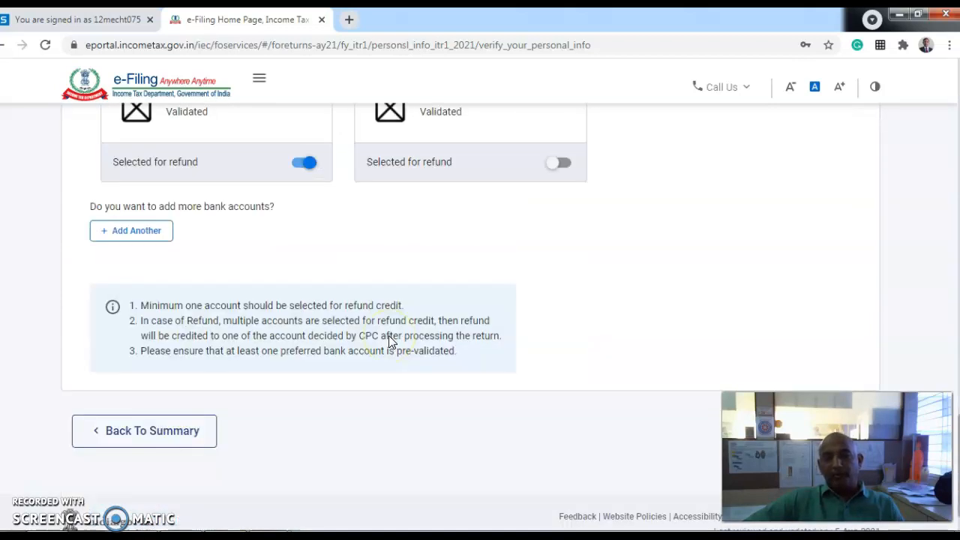
scroll(390, 341, "down", 1)
left_click(849, 376)
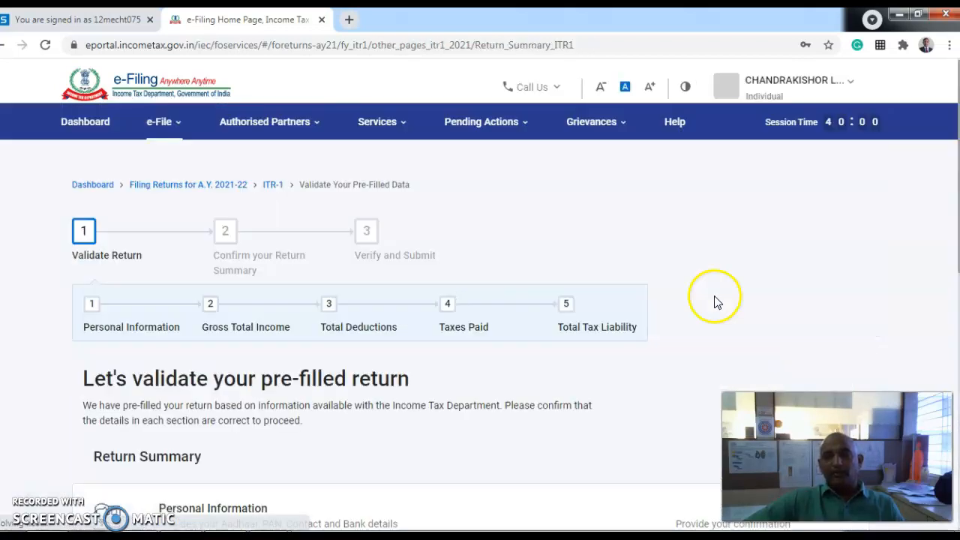
- Open the Gross Total Income section of the return summary for review
scroll(445, 308, "down", 1)
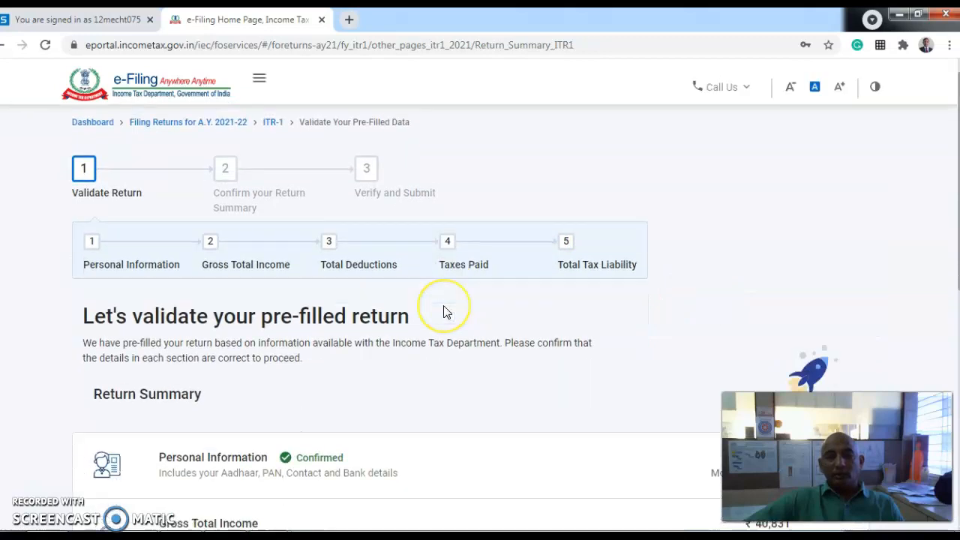
scroll(443, 313, "up", 1)
scroll(348, 294, "down", 2)
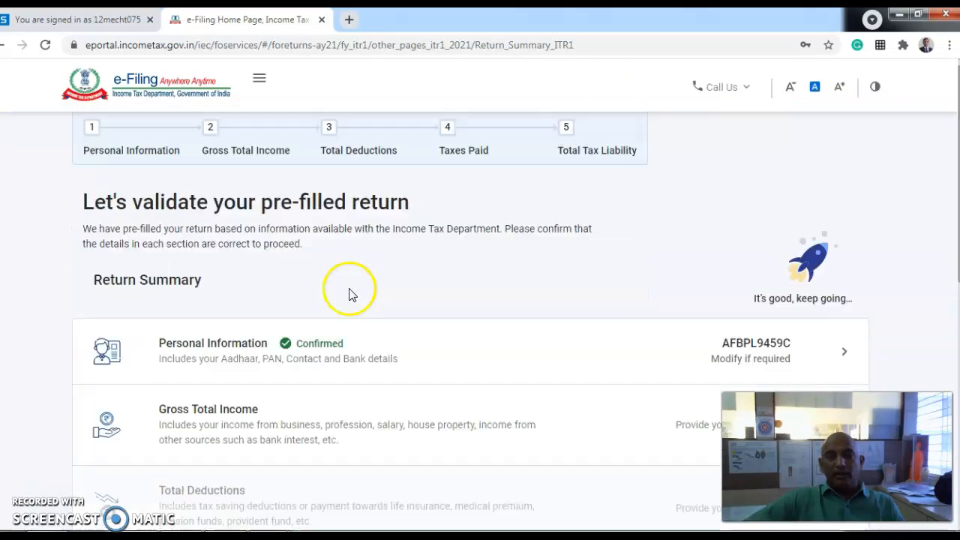
scroll(349, 294, "down", 3)
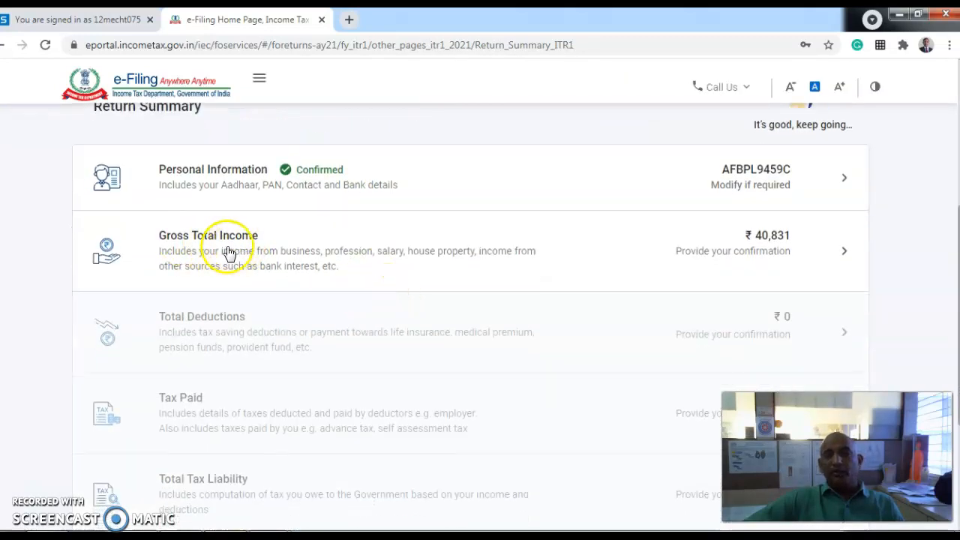
left_click(651, 247)
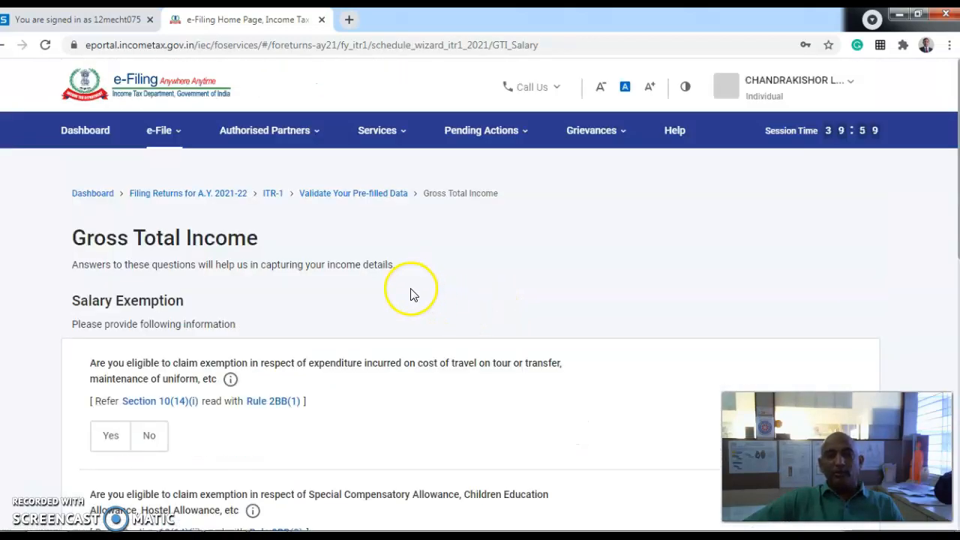
- Continue past the Salary Exemption questions
scroll(410, 294, "down", 6)
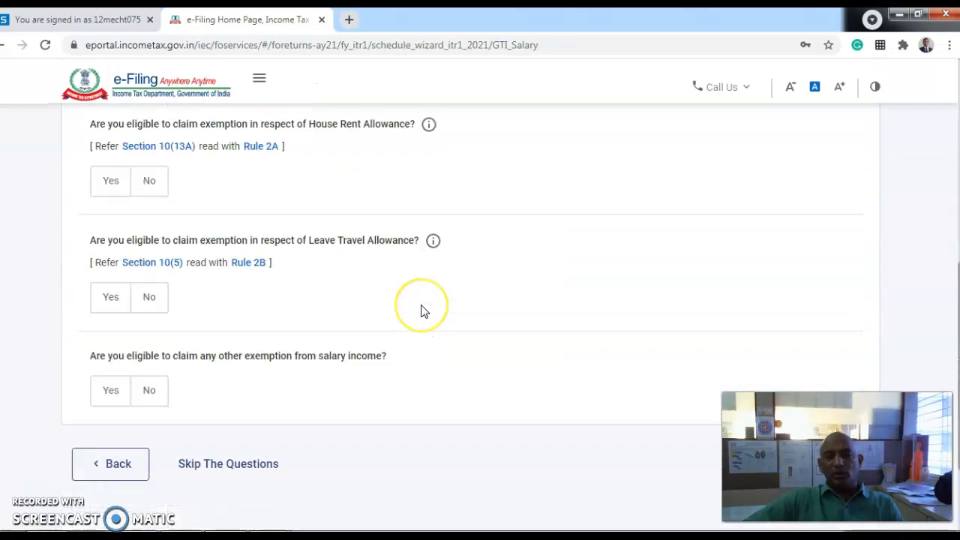
scroll(421, 311, "down", 2)
left_click(805, 330)
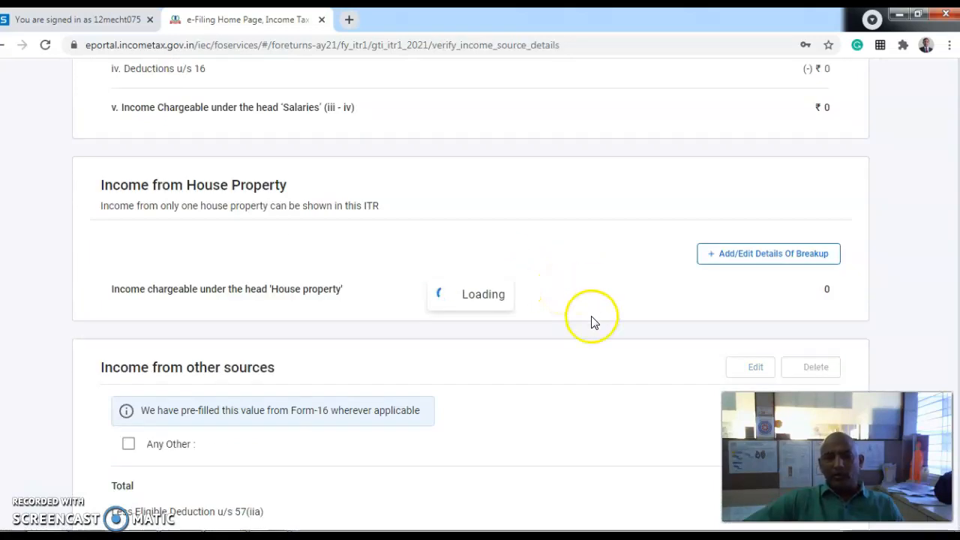
- Review and confirm income sources: salary and house property ₹0, other sources ₹40,831
scroll(589, 322, "down", 5)
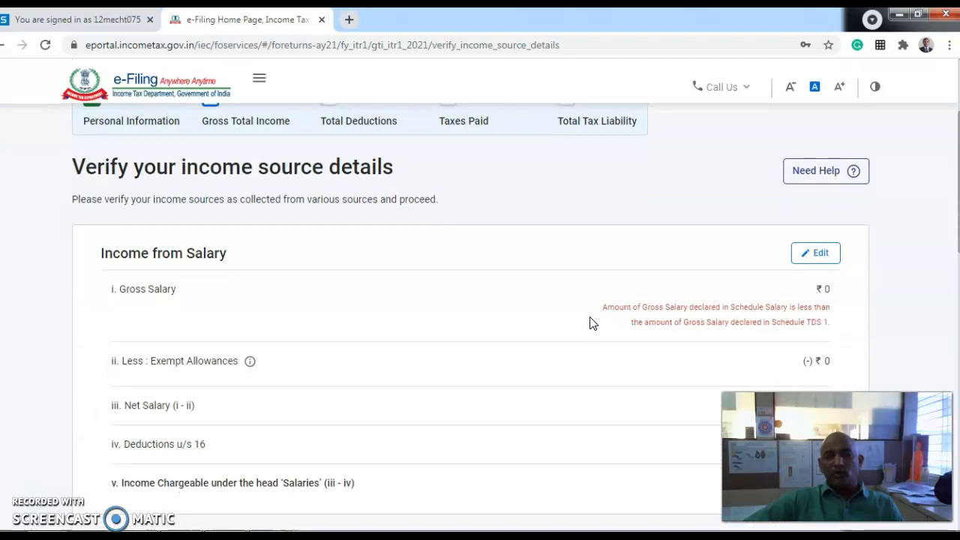
scroll(589, 322, "up", 2)
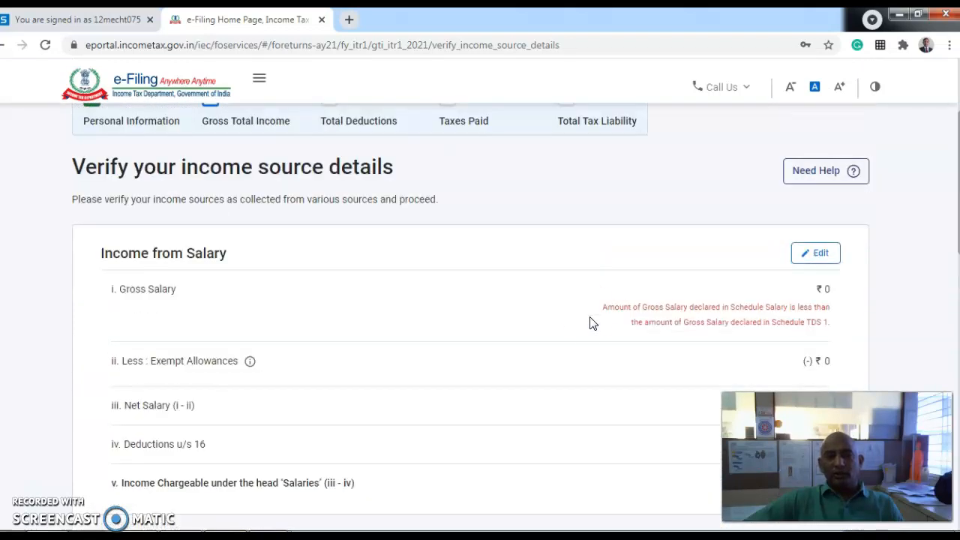
scroll(583, 312, "up", 2)
scroll(585, 312, "down", 3)
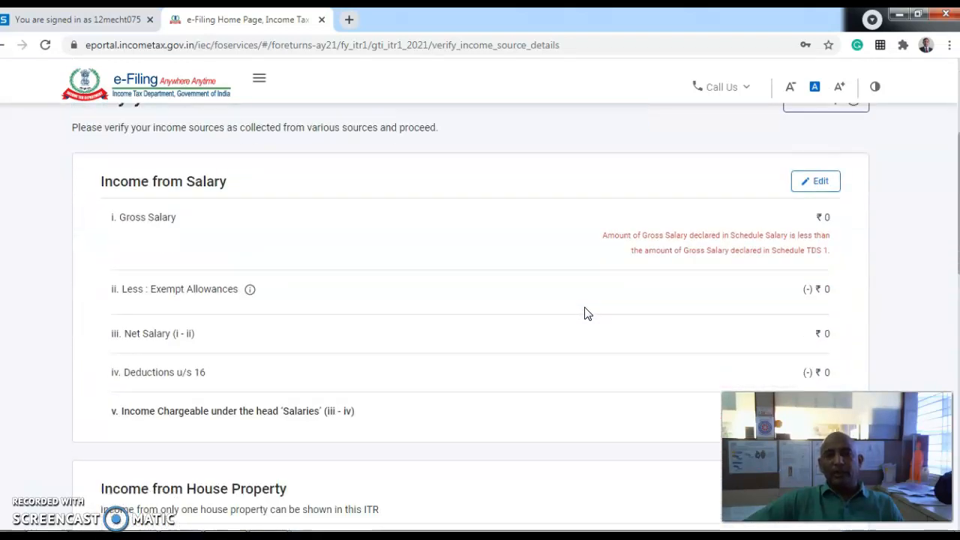
scroll(420, 307, "down", 1)
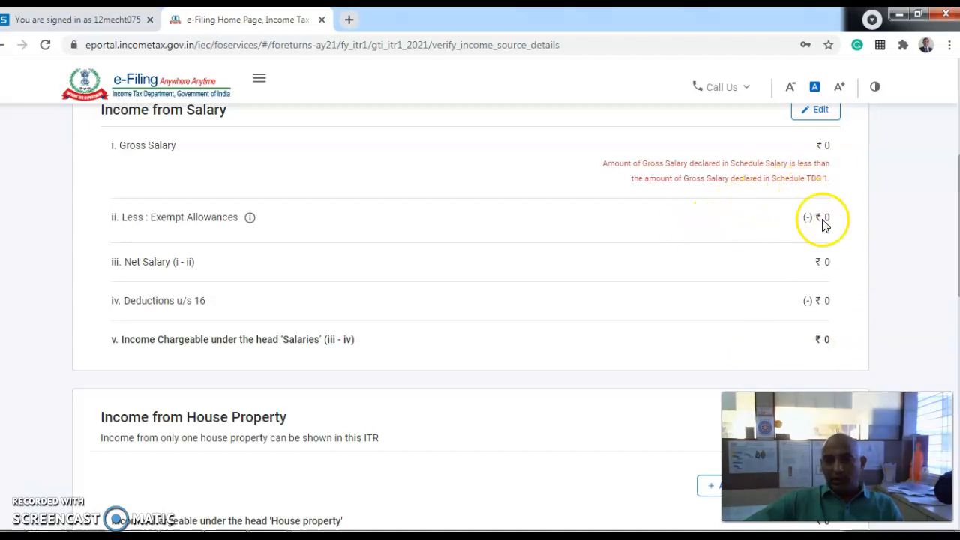
scroll(745, 272, "down", 2)
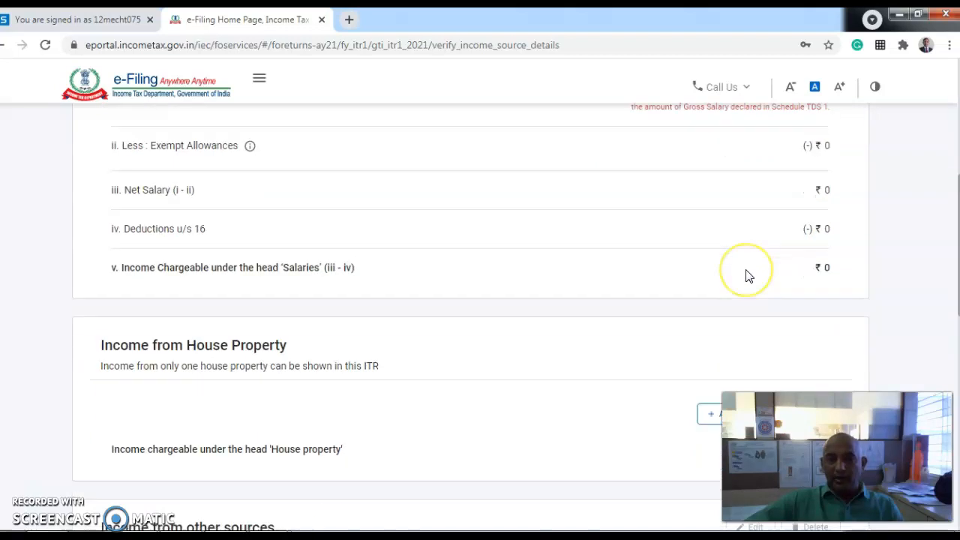
scroll(745, 276, "down", 4)
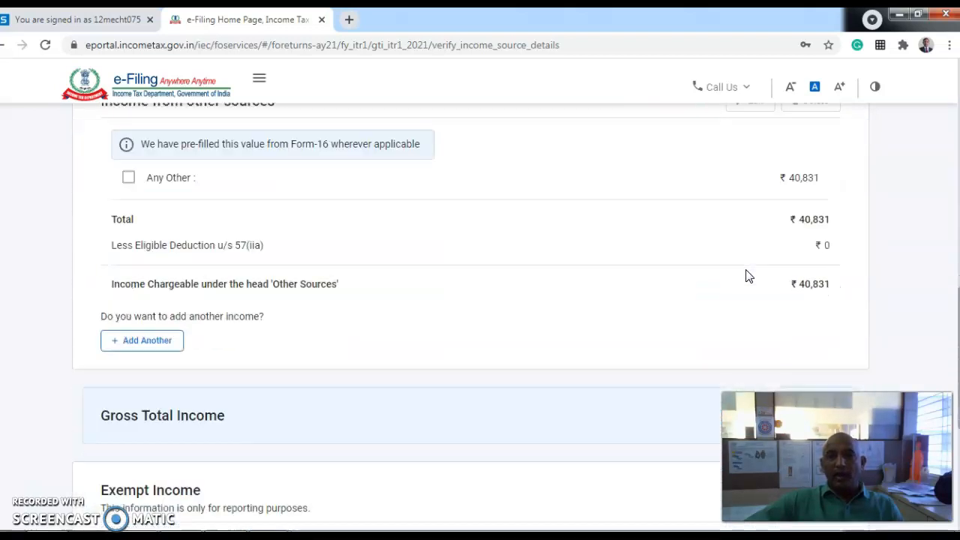
scroll(810, 255, "down", 3)
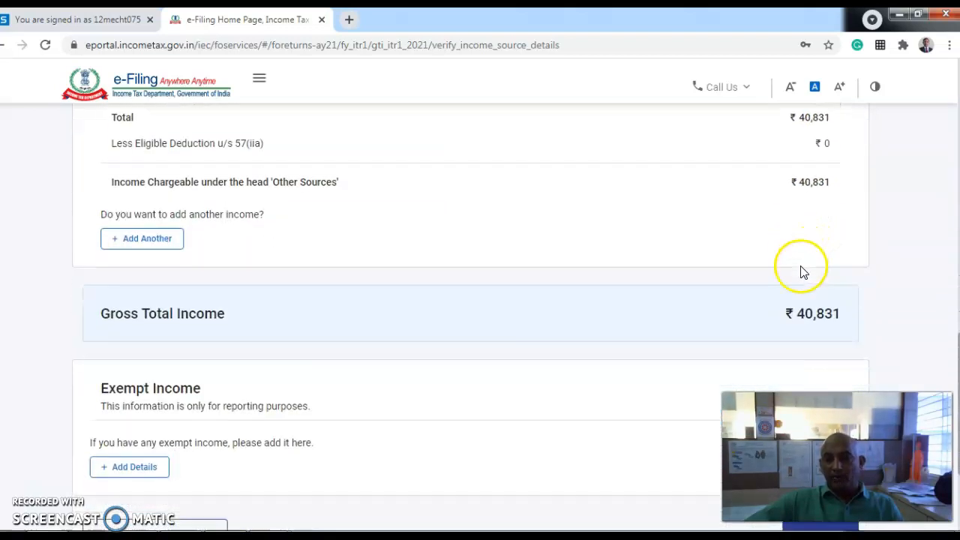
scroll(707, 336, "up", 1)
scroll(829, 390, "down", 1)
left_click(823, 373)
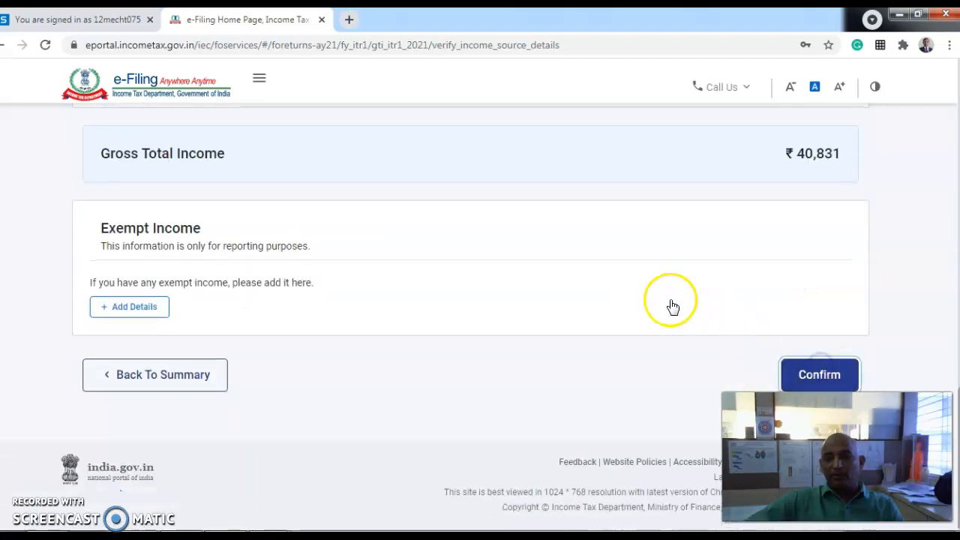
- Confirm the Gross Total Income of ₹40,831 despite the gross salary mismatch warning
scroll(639, 295, "up", 5)
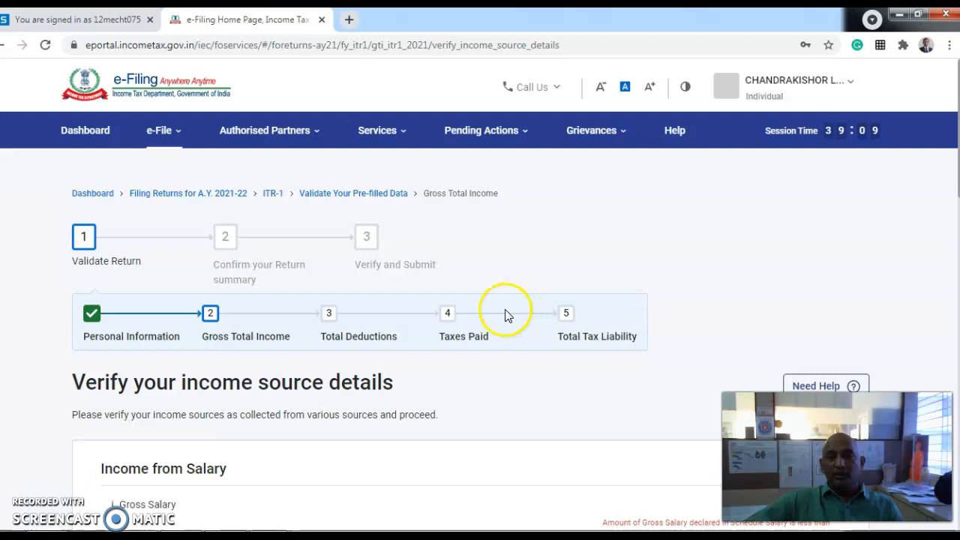
scroll(510, 303, "down", 12)
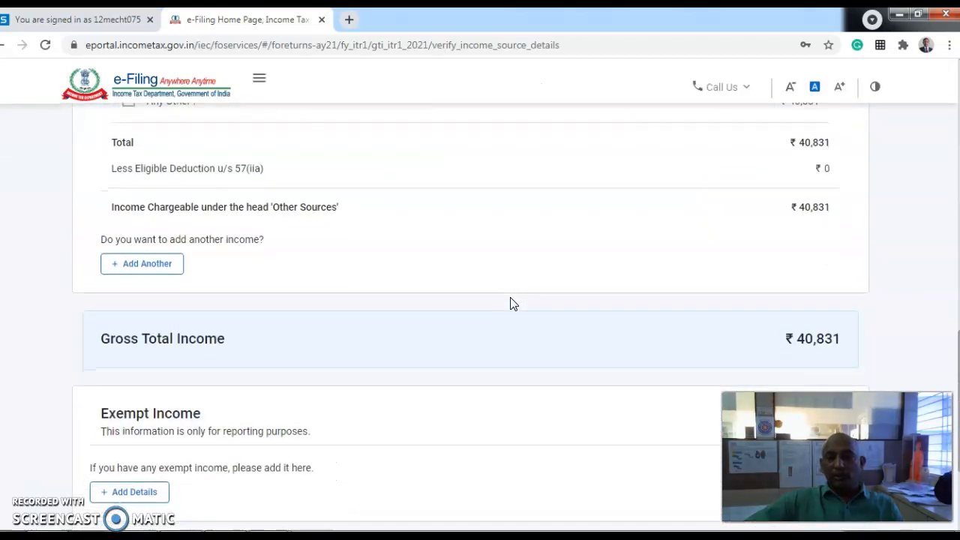
scroll(510, 304, "down", 3)
left_click(833, 375)
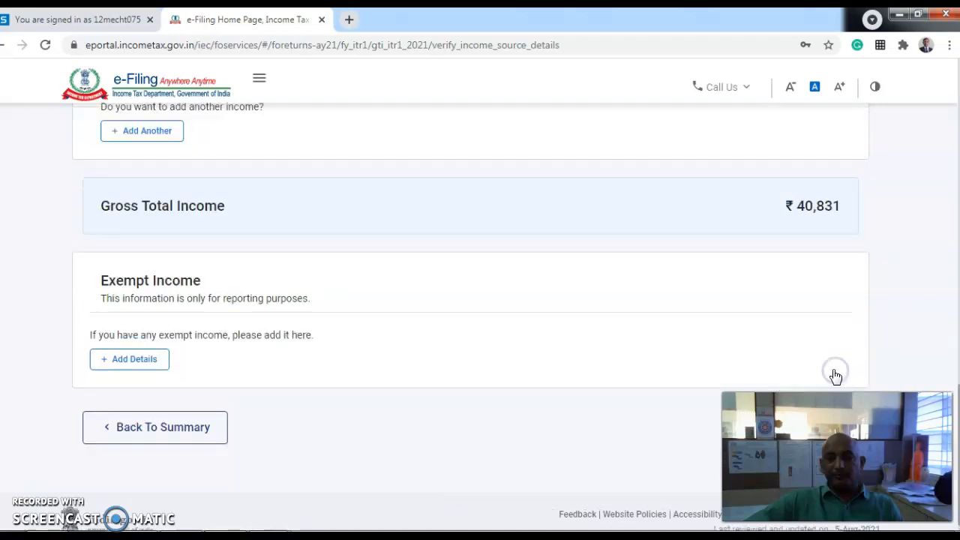
scroll(570, 304, "up", 3)
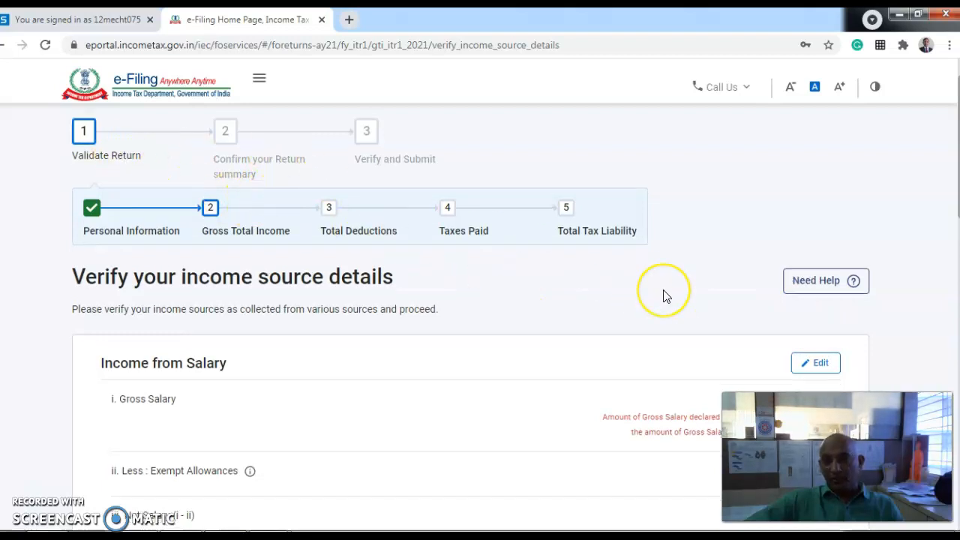
scroll(665, 293, "down", 6)
scroll(664, 295, "up", 3)
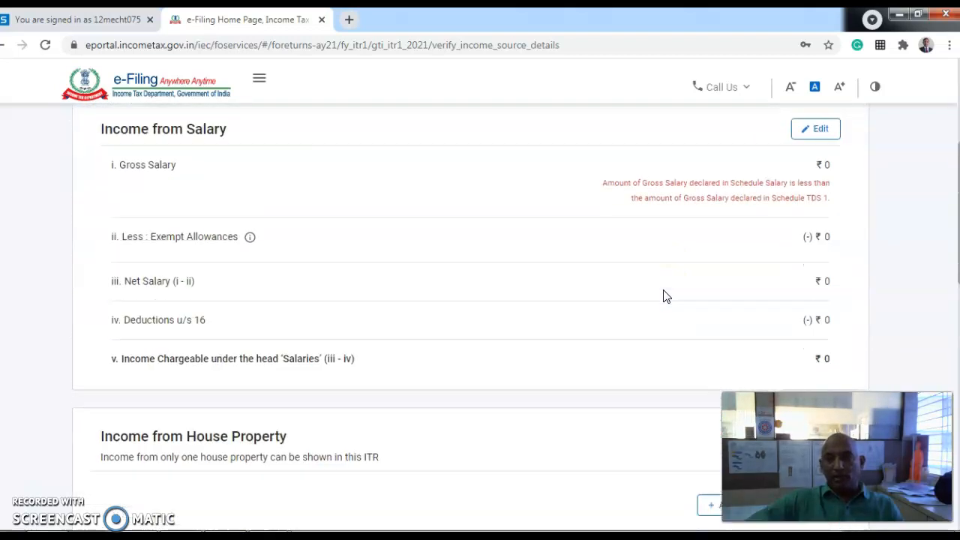
scroll(664, 296, "down", 10)
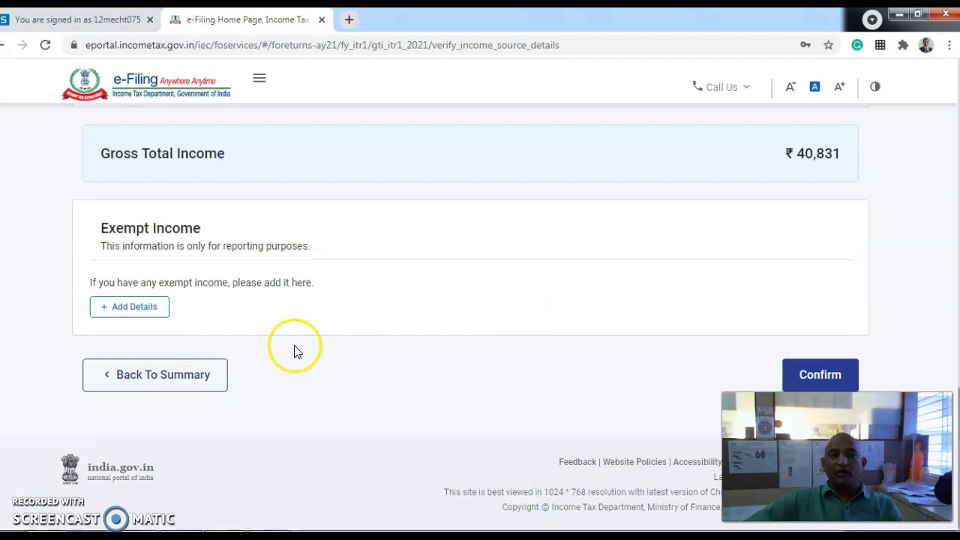
- Return to the Return Summary showing Tax Paid ₹1,13,800 and Total Tax Liability ₹0
left_click(182, 372)
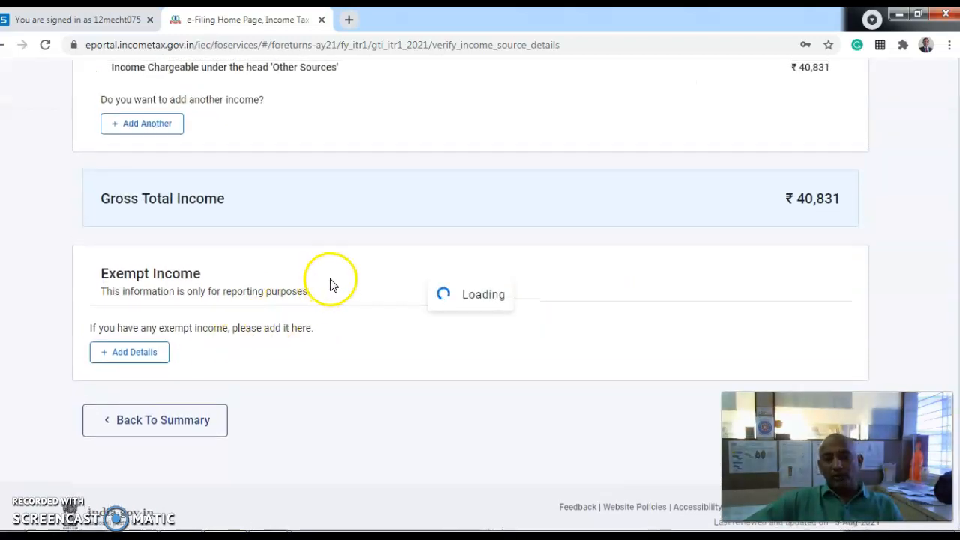
scroll(440, 266, "down", 3)
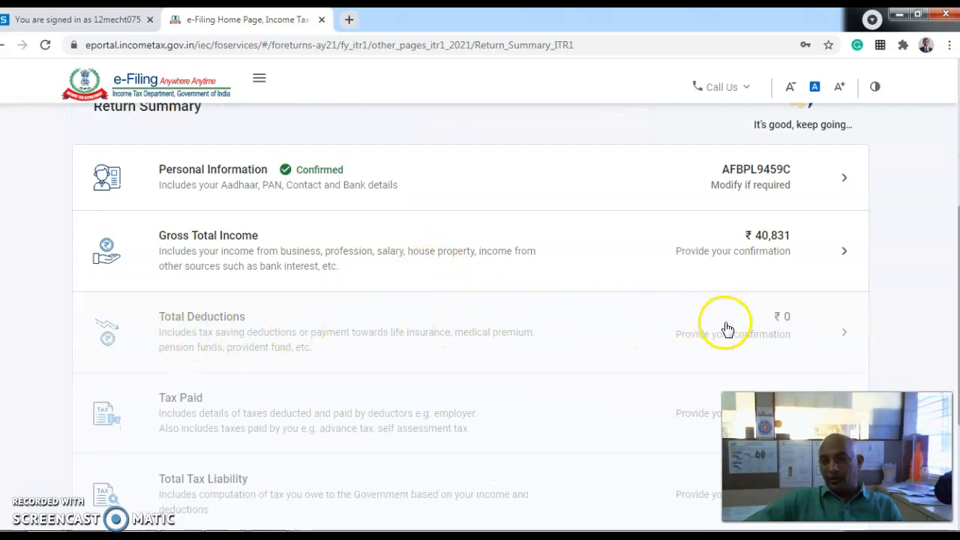
scroll(441, 339, "down", 2)
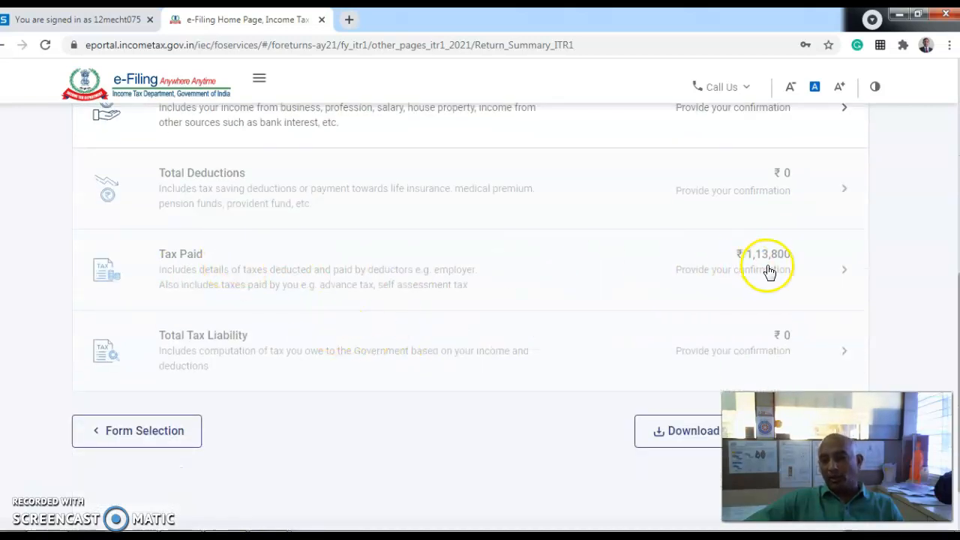
scroll(654, 353, "down", 1)
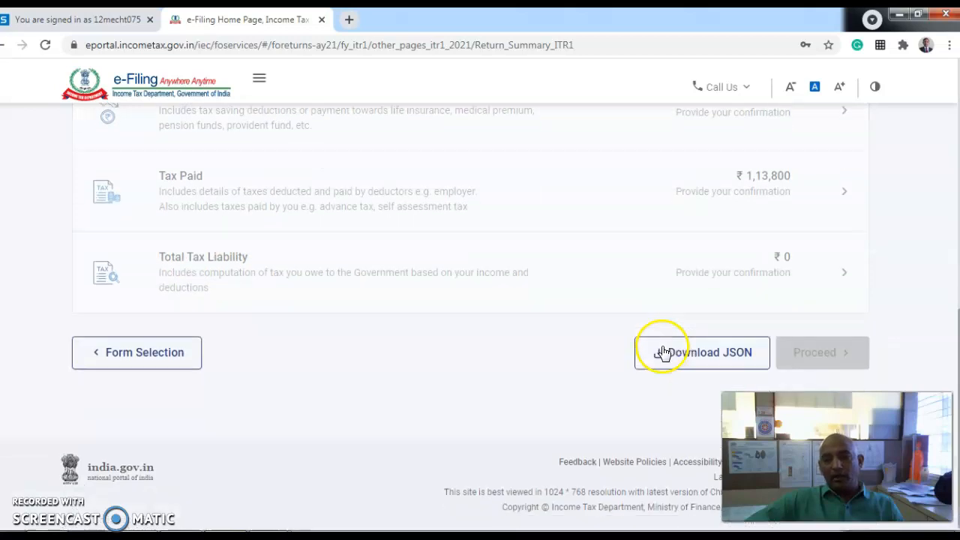